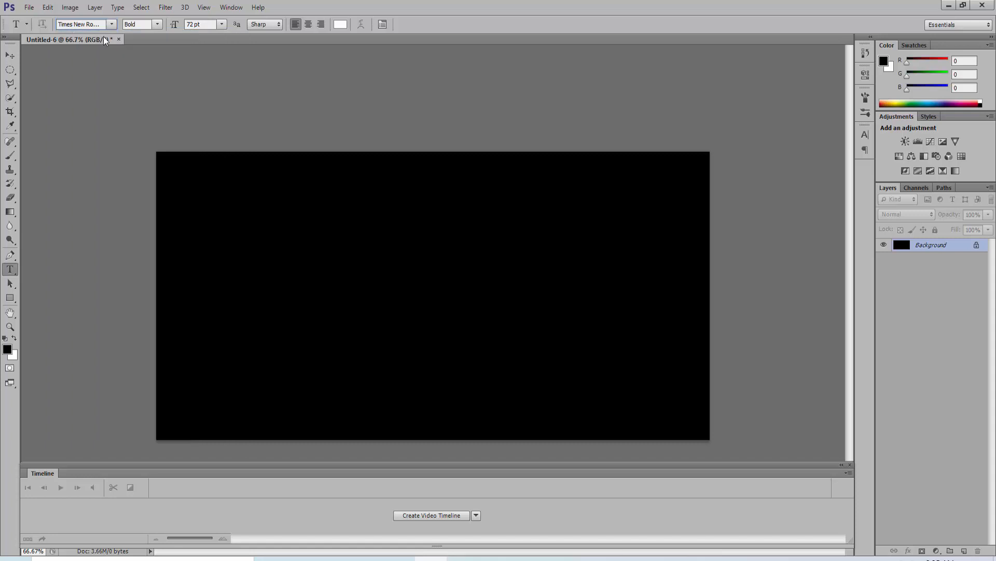
- Add the text GOLDEN to the canvas in white Times New Roman Bold at 72 pt
click(141, 23)
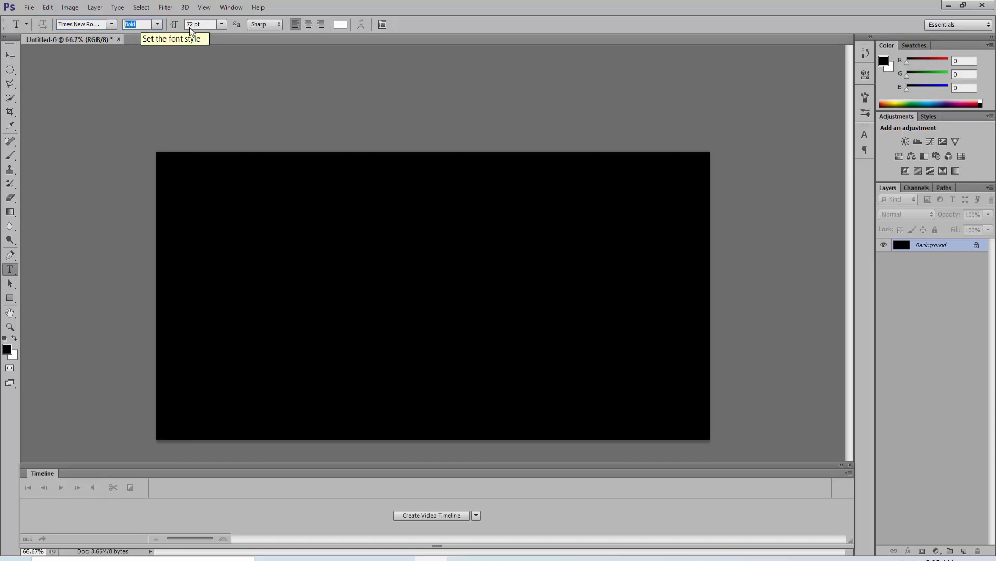
click(221, 24)
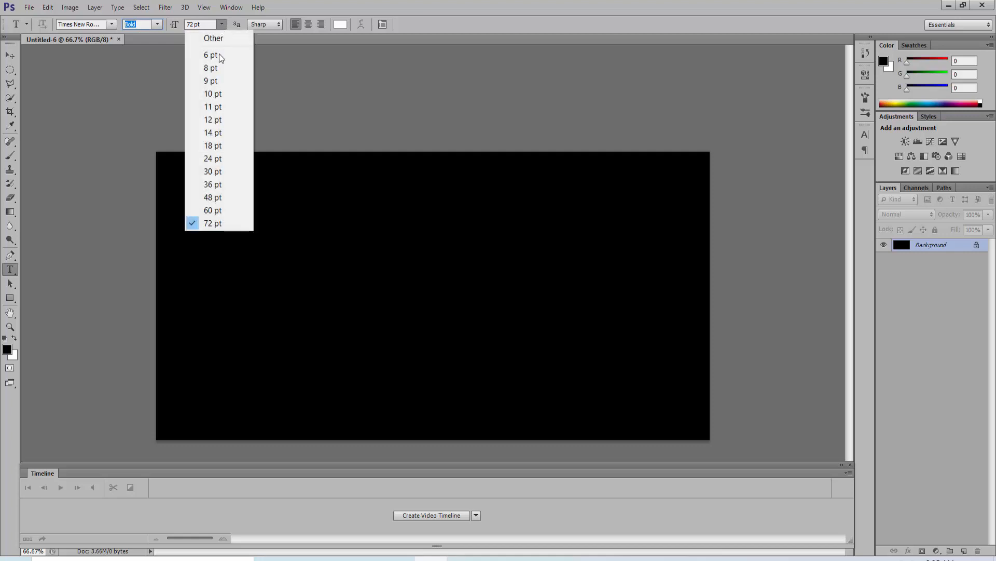
click(203, 221)
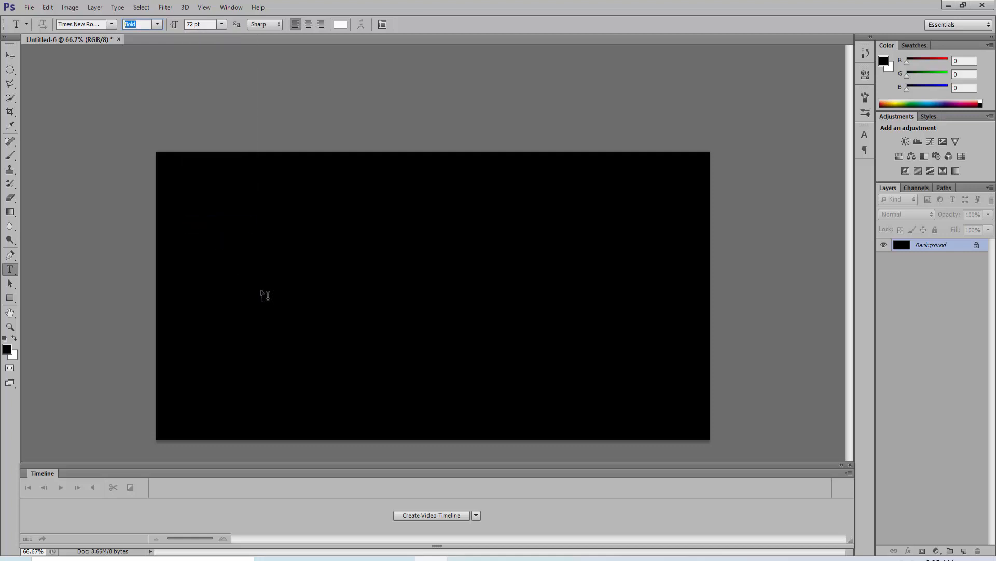
click(262, 291)
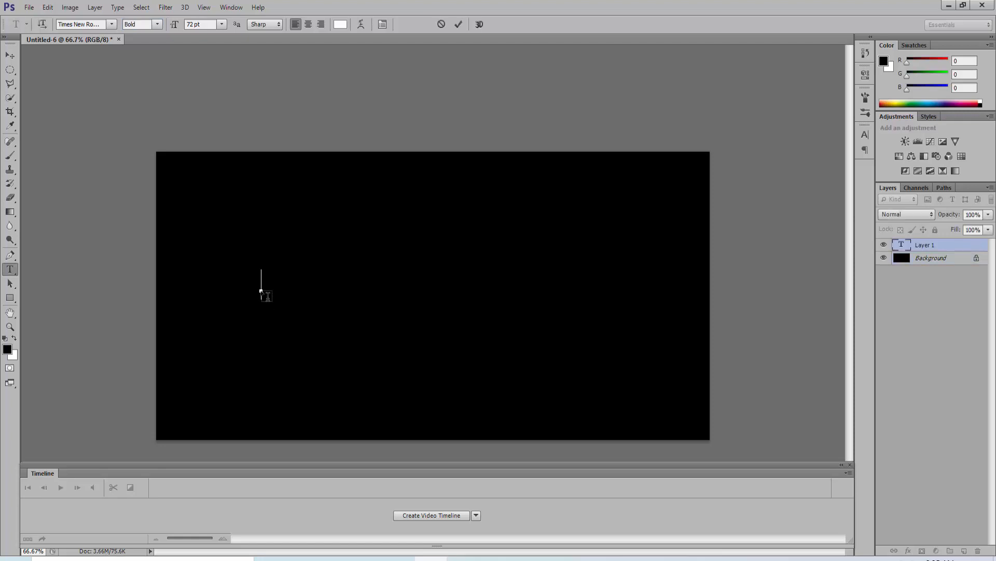
text(GOLDEN)
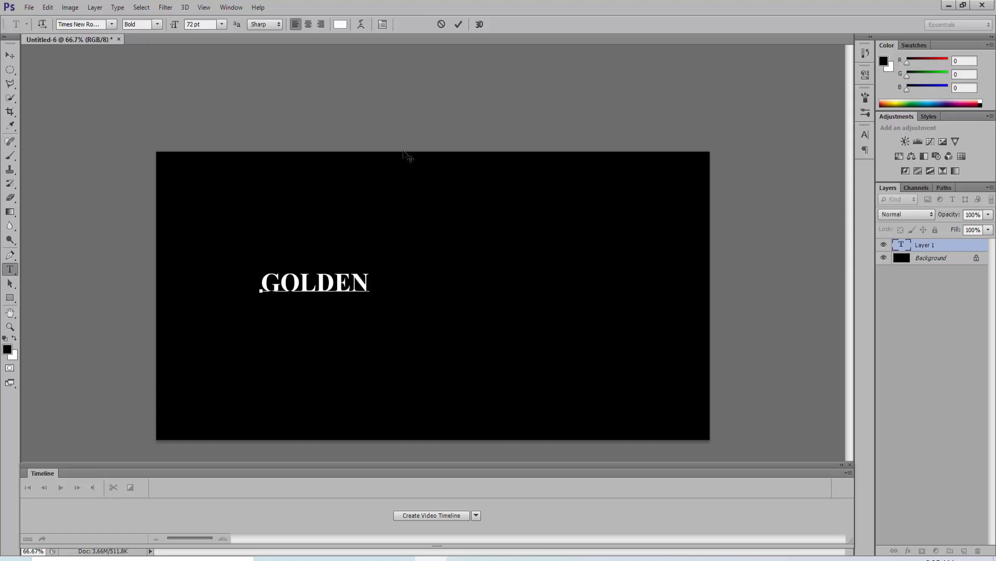
click(459, 24)
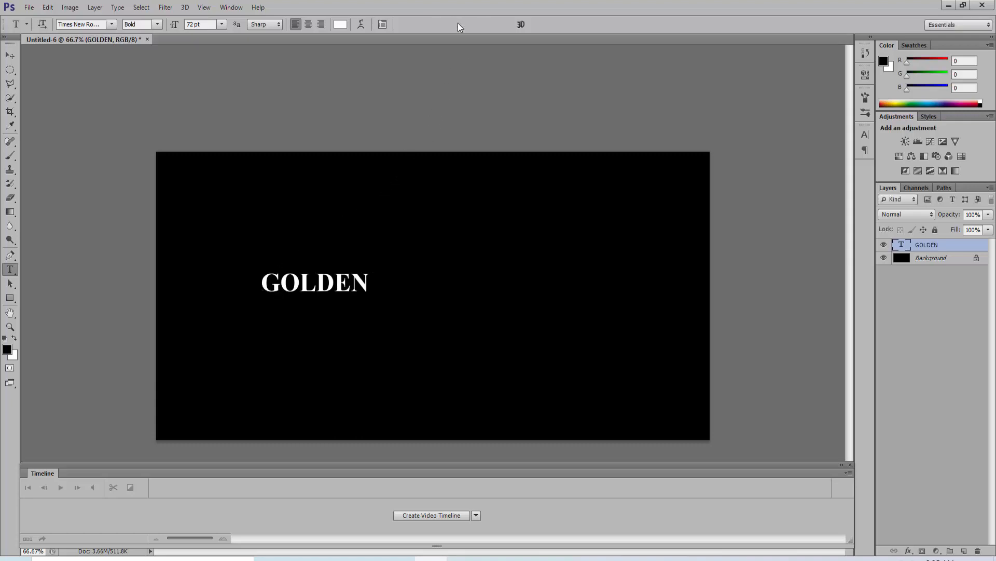
- Scale the GOLDEN text to about 396% width and 567% height and centre it on the canvas
key(ctrl+t)
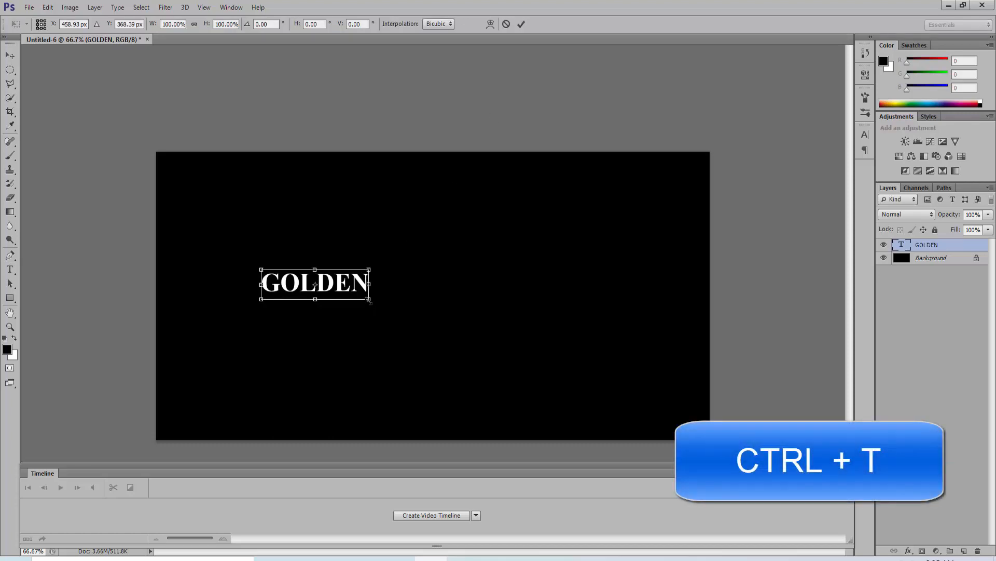
drag(369, 300, 690, 440)
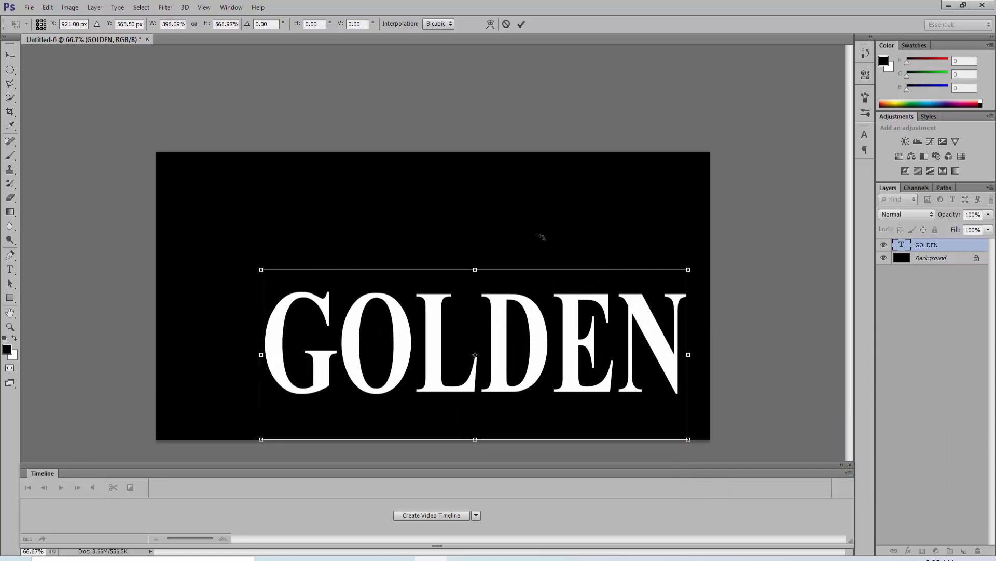
click(521, 25)
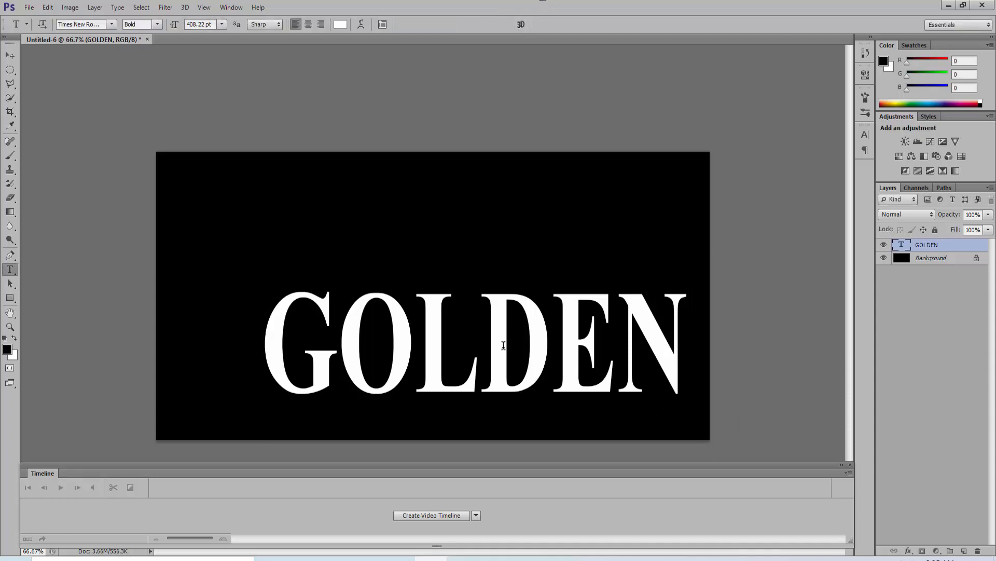
key(ctrl+t)
drag(504, 345, 488, 333)
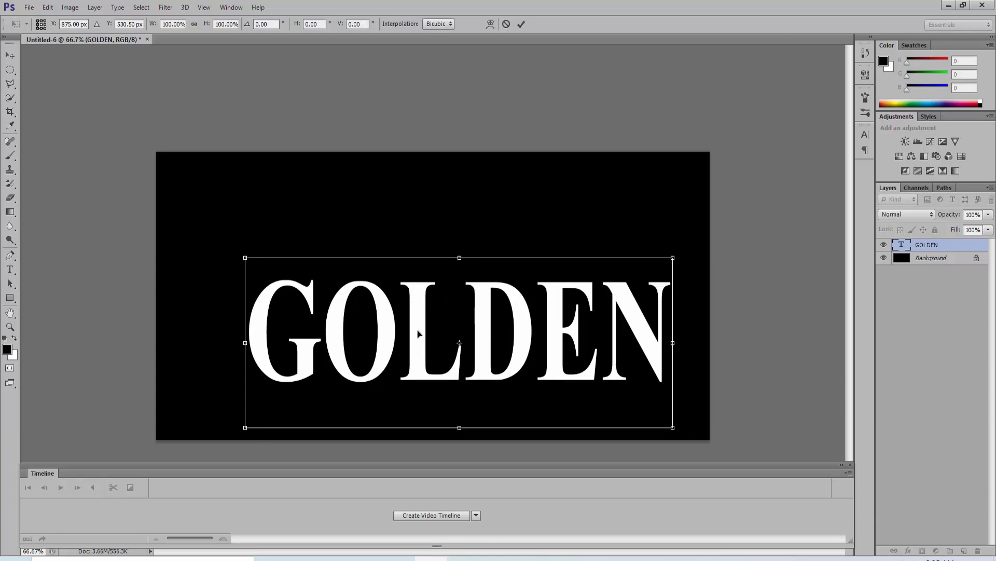
drag(419, 333, 399, 286)
key(Return)
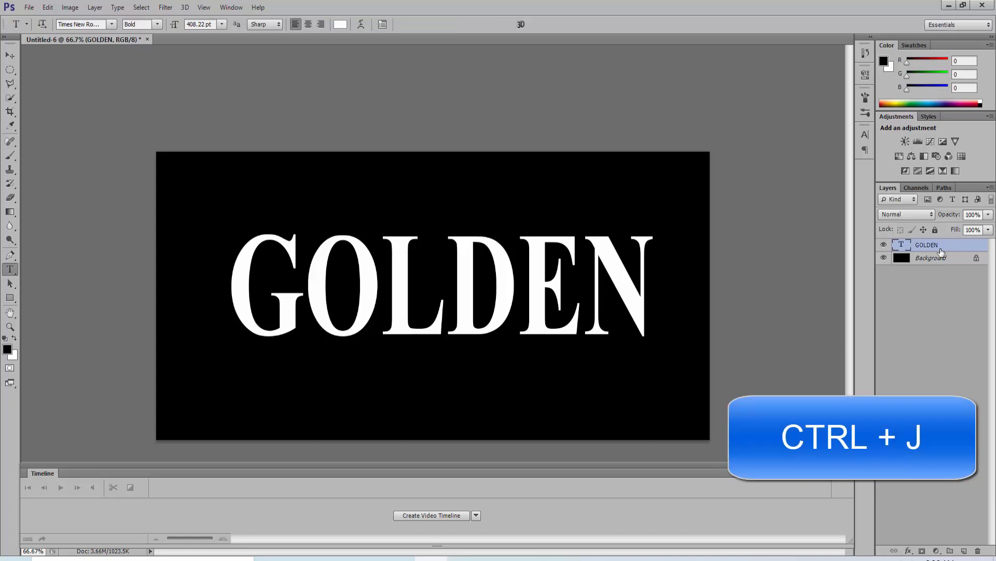
- Duplicate the GOLDEN text layer and add a Gradient Overlay effect to the copy
key(ctrl+j)
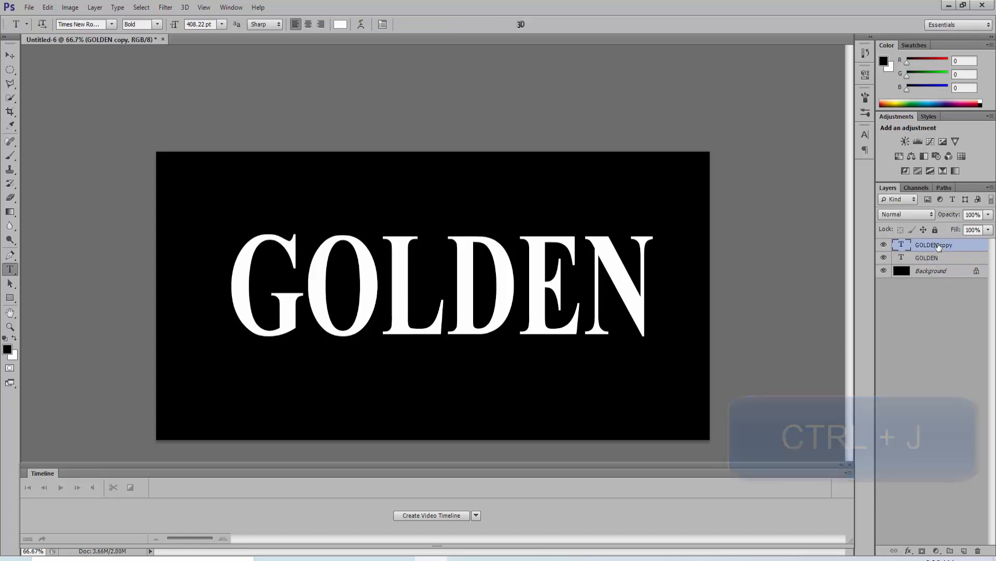
click(908, 550)
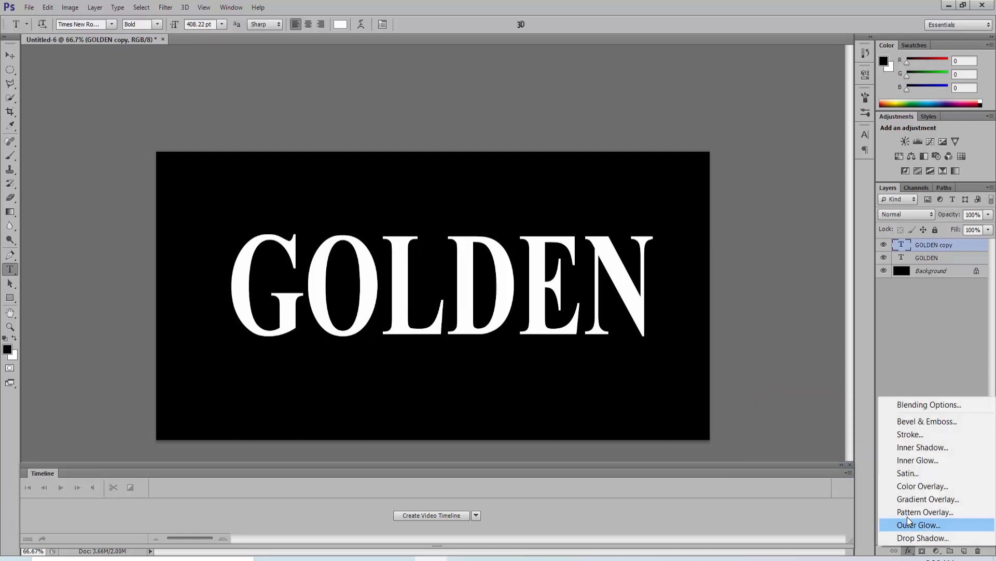
click(908, 498)
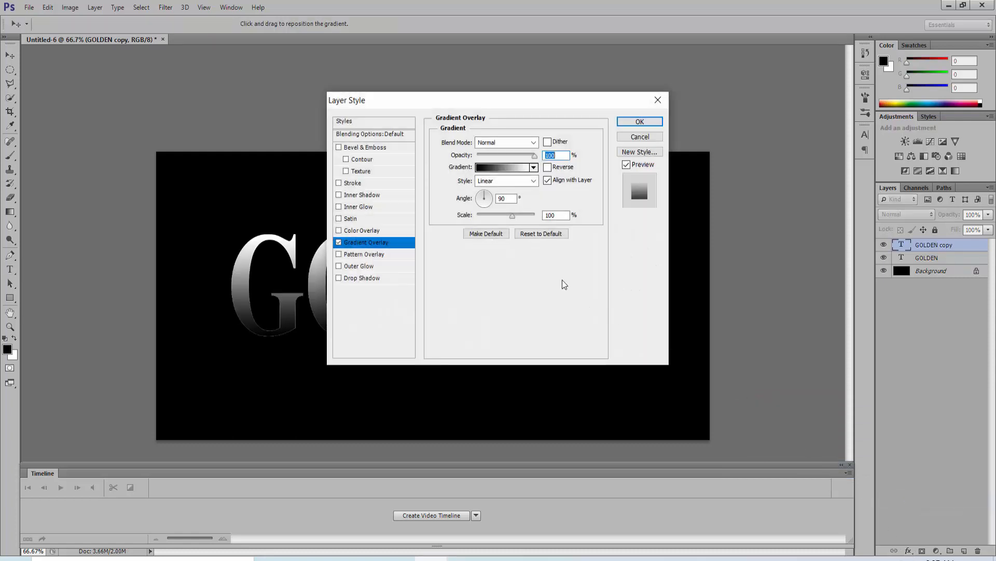
- Edit the overlay's gradient and set the colour stop at location 0% to #f6eead
click(500, 168)
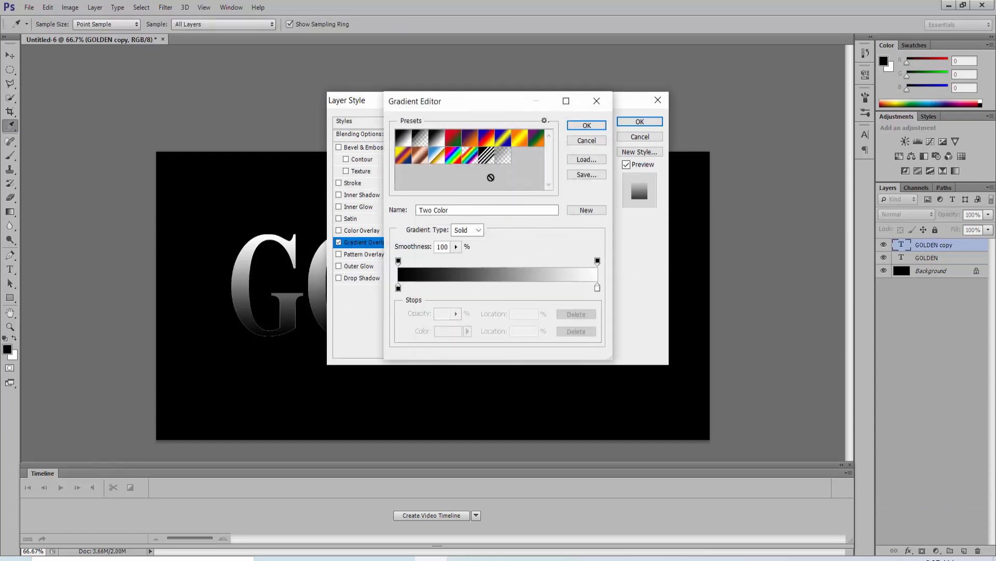
double_click(398, 289)
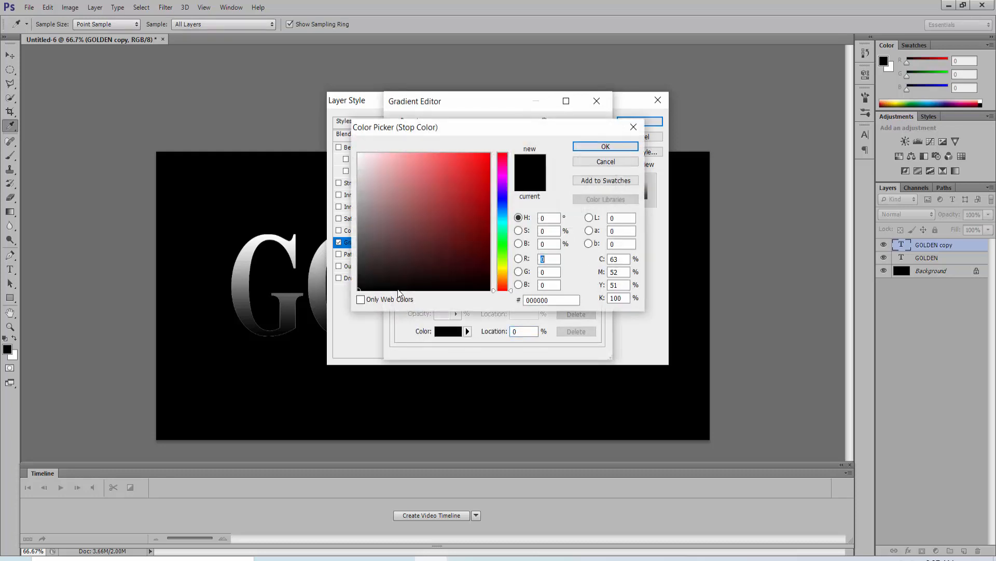
click(569, 299)
text(f)
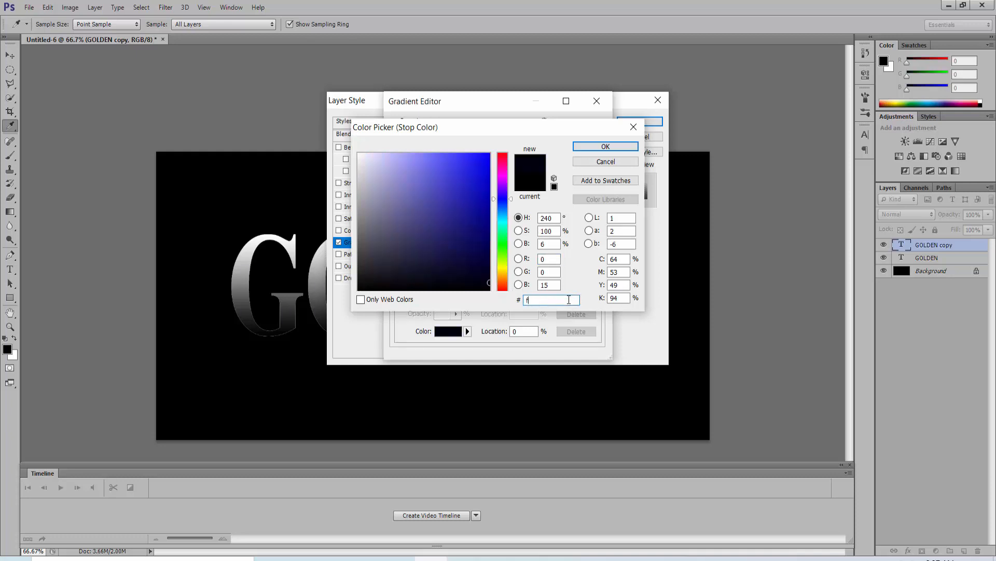
text(6)
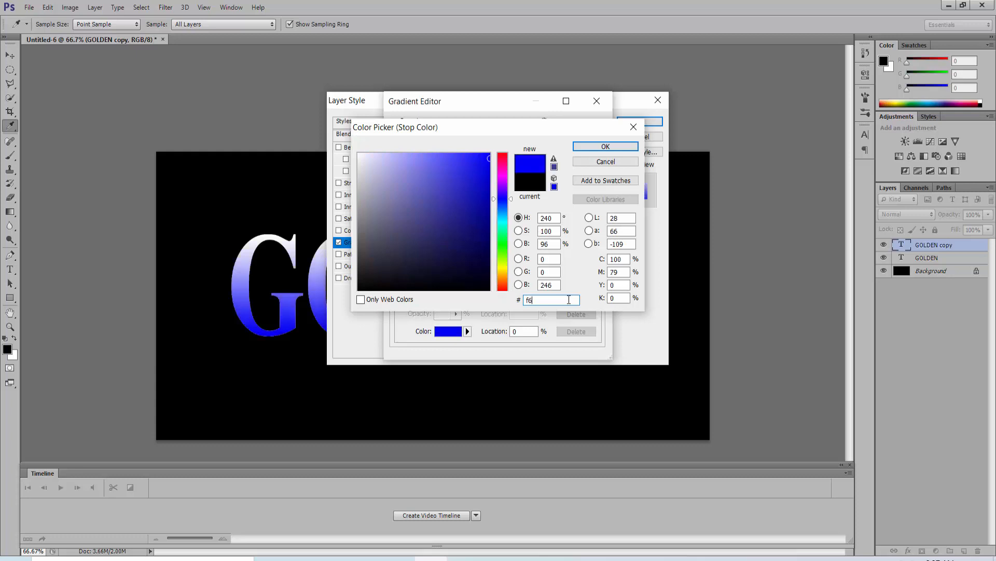
text(eea)
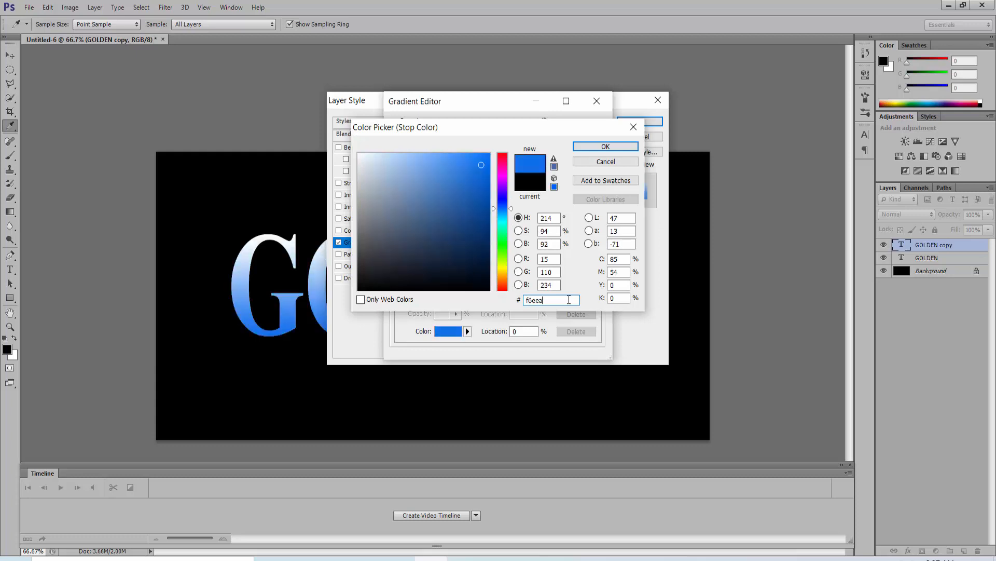
text(d)
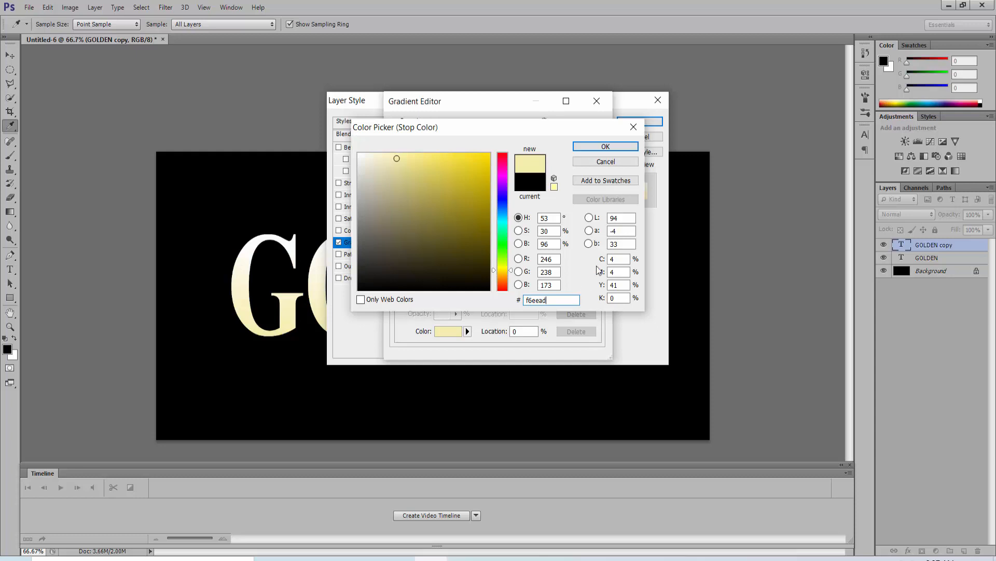
click(600, 147)
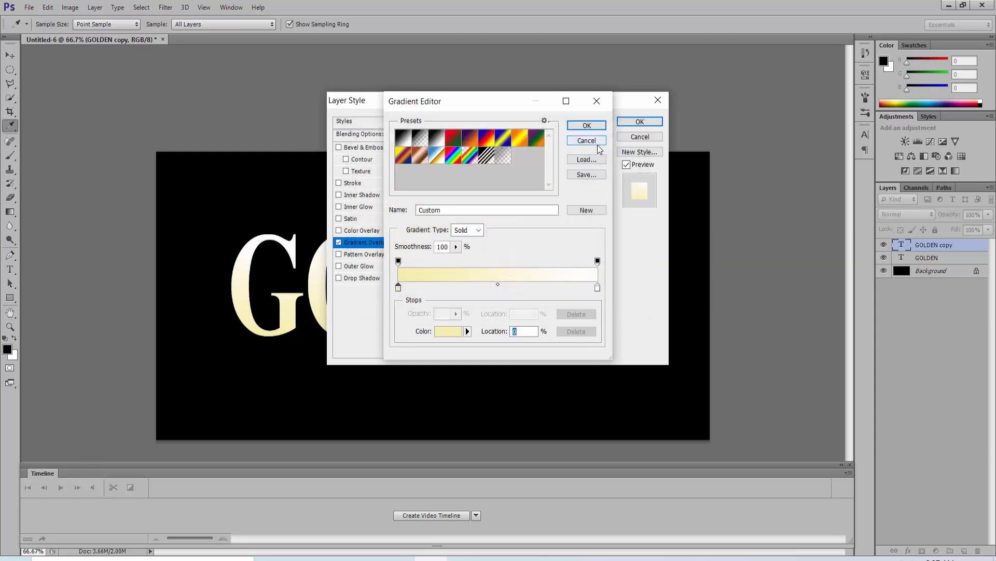
- Set the gradient's colour stop at location 100% to #C1AC51
double_click(599, 289)
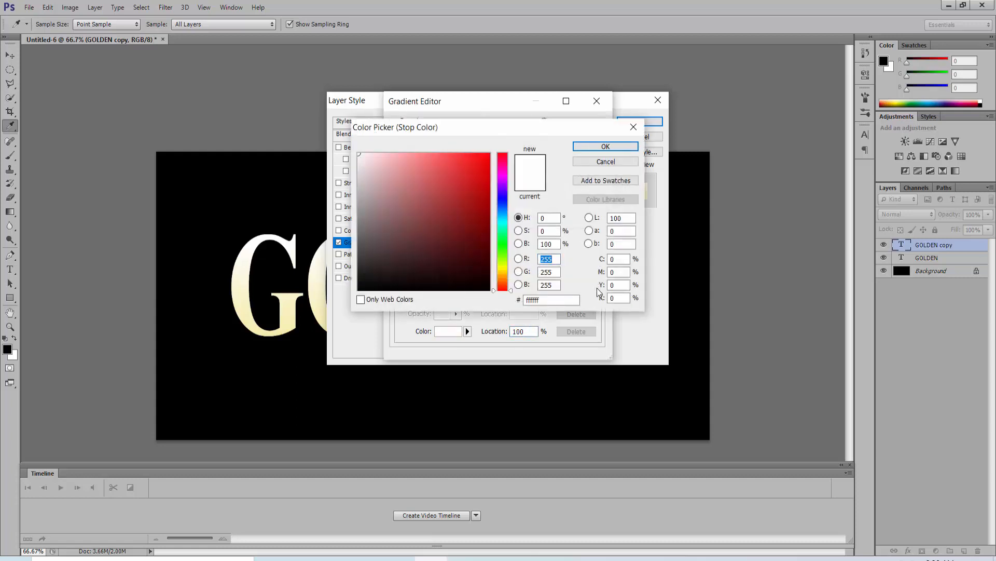
click(565, 300)
click(565, 300)
key(BackSpace)
key(BackSpace)
key(BackSpace)
key(BackSpace)
key(BackSpace)
key(BackSpace)
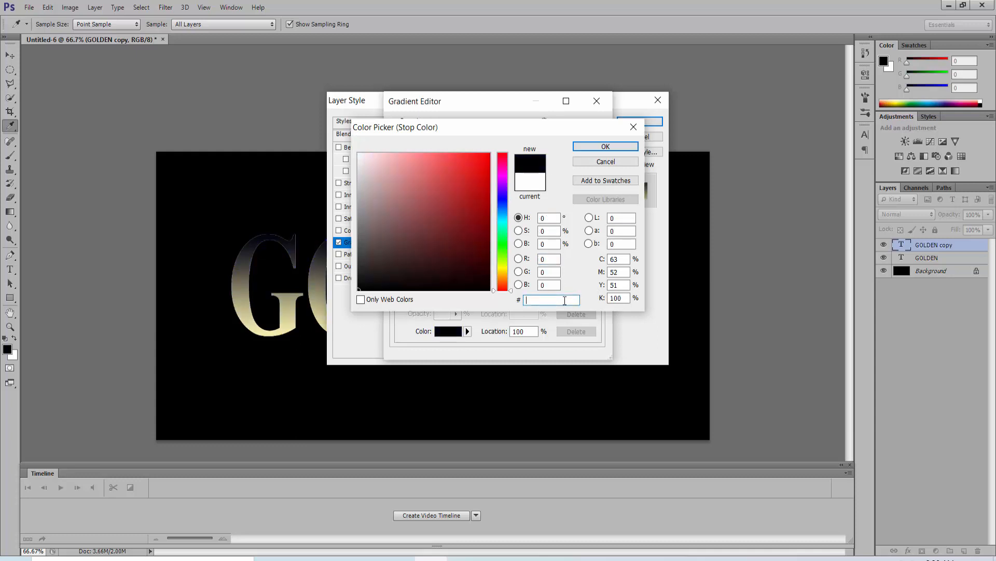
text(c1)
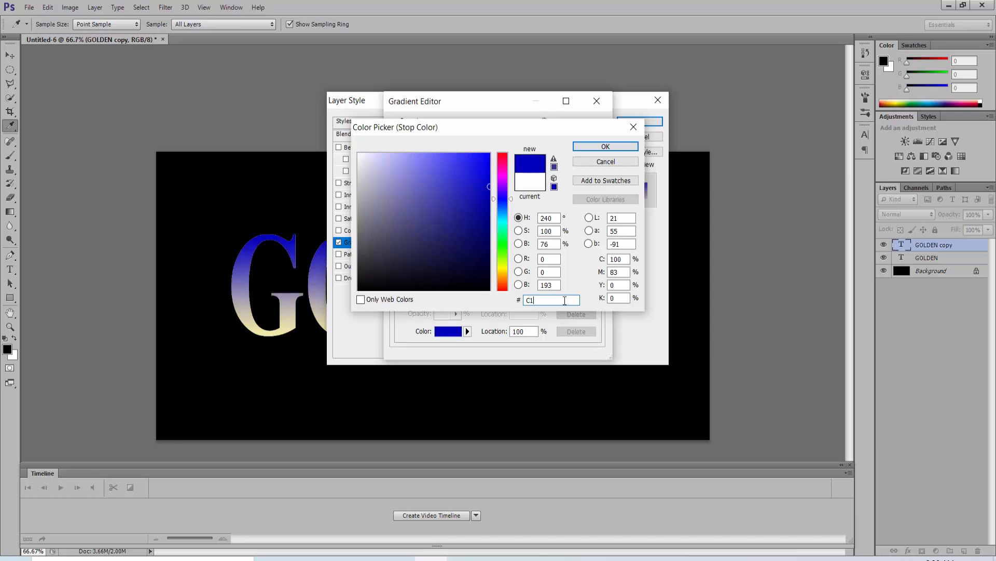
text(AC)
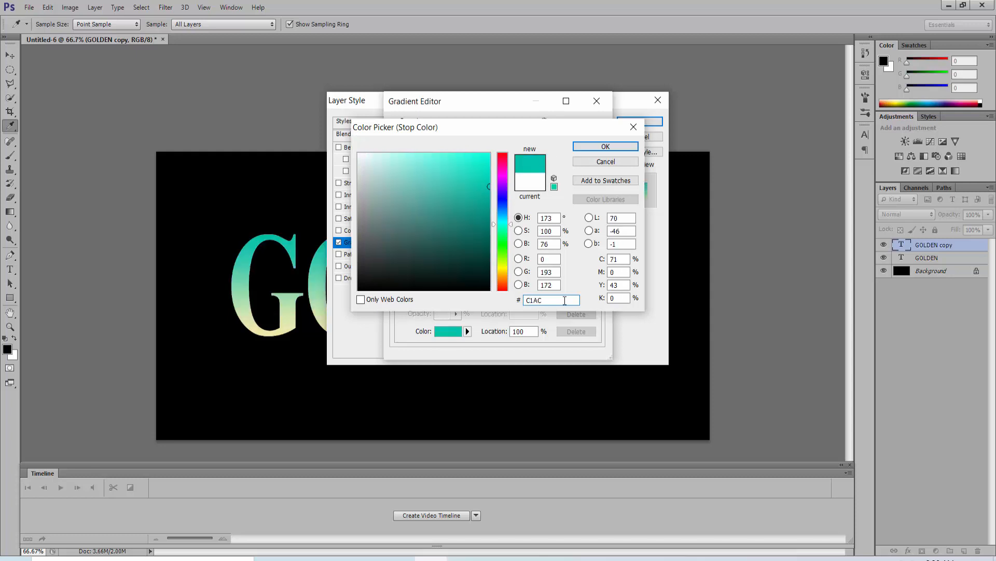
text(51)
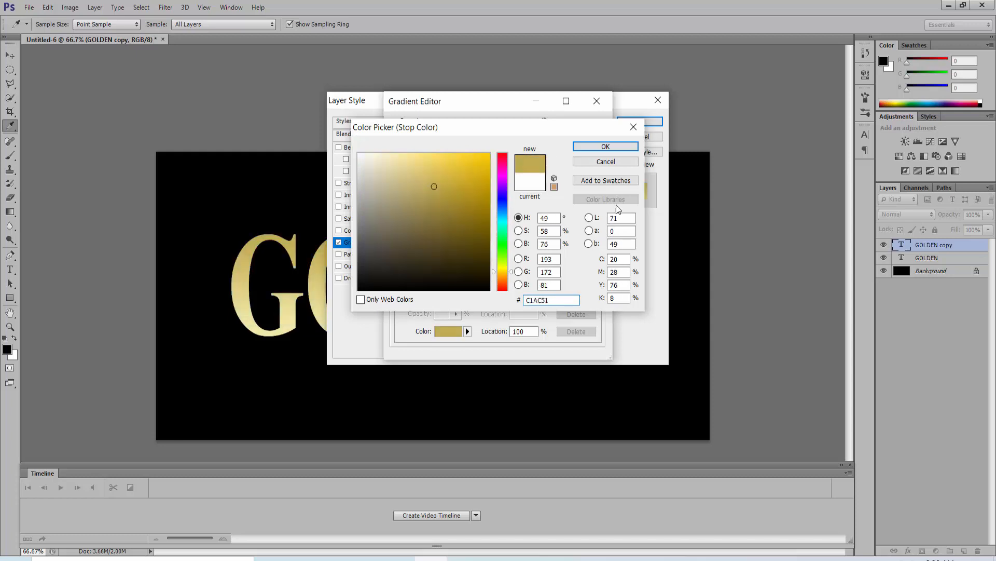
click(606, 146)
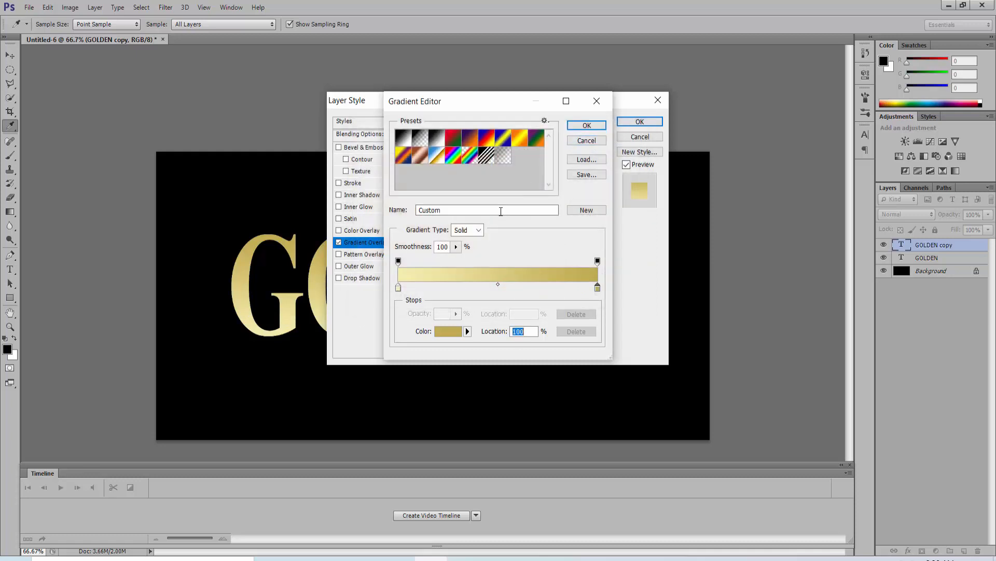
- Name the gradient Golden and save it as a new preset
click(501, 210)
key(BackSpace)
key(BackSpace)
key(BackSpace)
key(BackSpace)
key(BackSpace)
text(Golden)
click(588, 211)
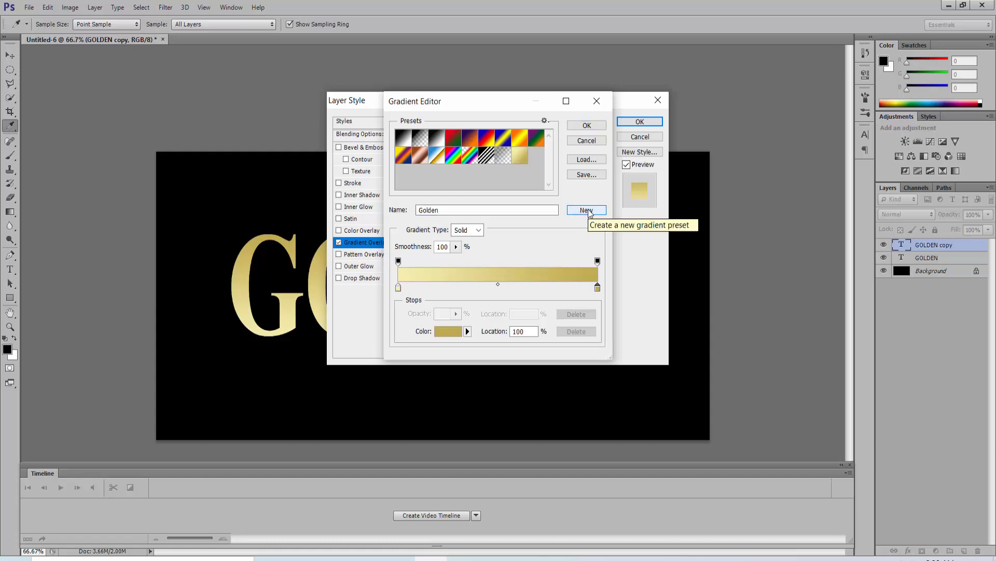
- Accept the edited gradient for the overlay and set the overlay's style to Reflected
click(591, 127)
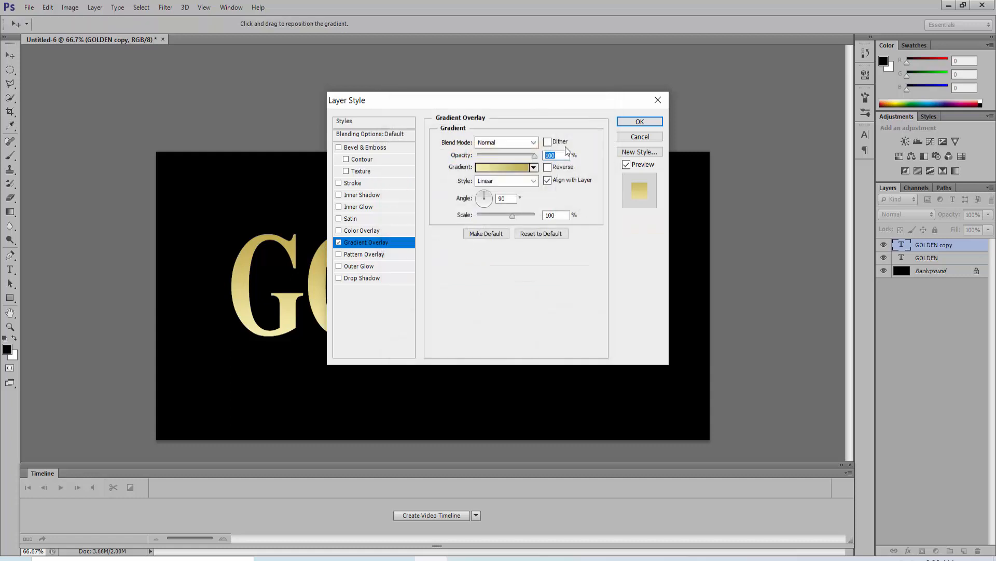
click(534, 181)
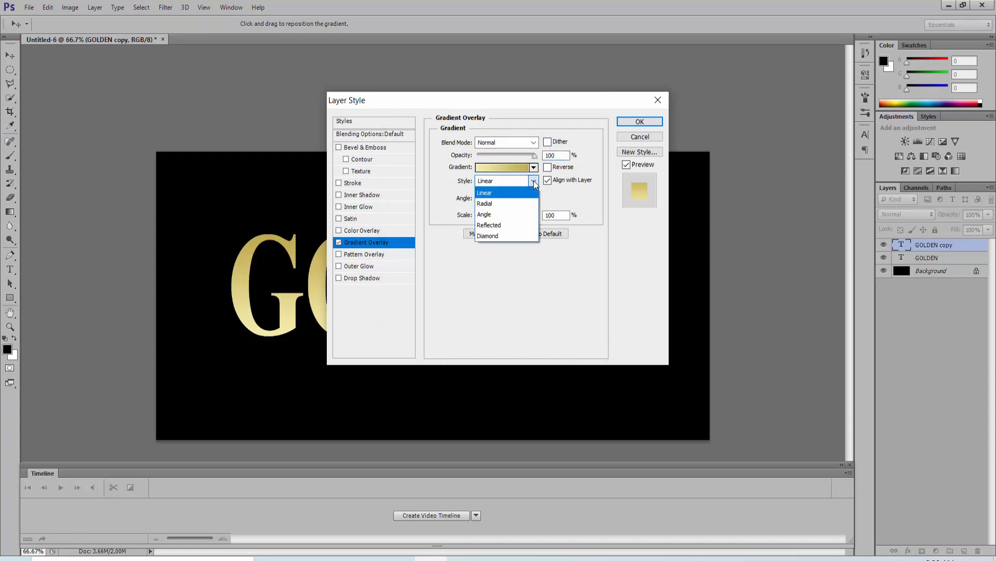
click(498, 224)
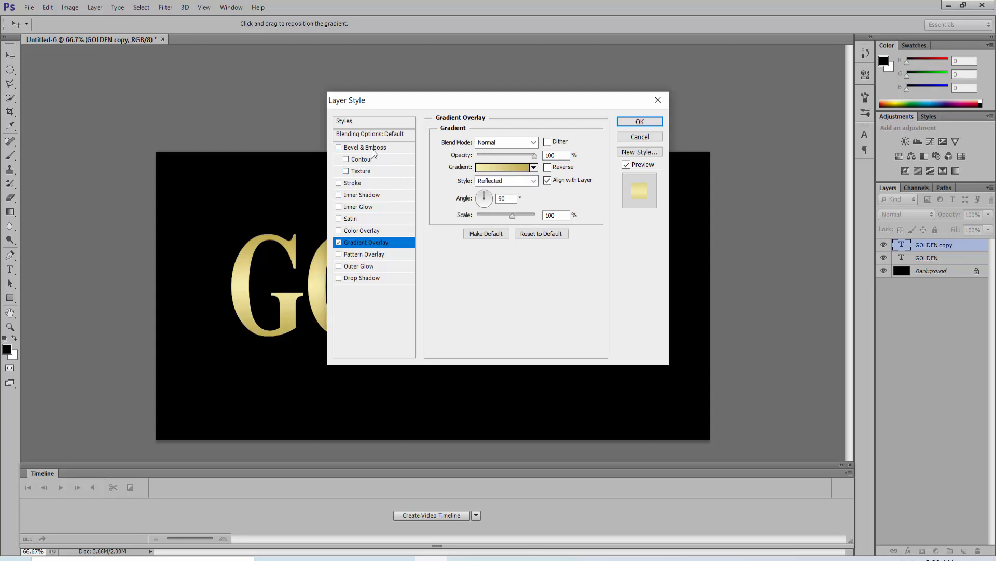
- Add a Bevel & Emboss effect to the text copy with the Chisel Hard technique and a size of 7 px
click(374, 149)
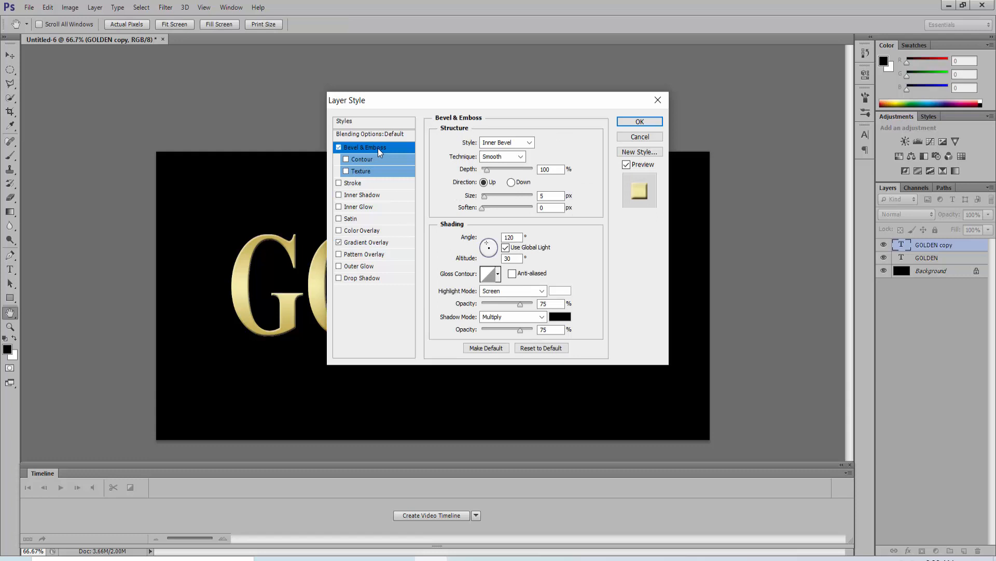
click(519, 157)
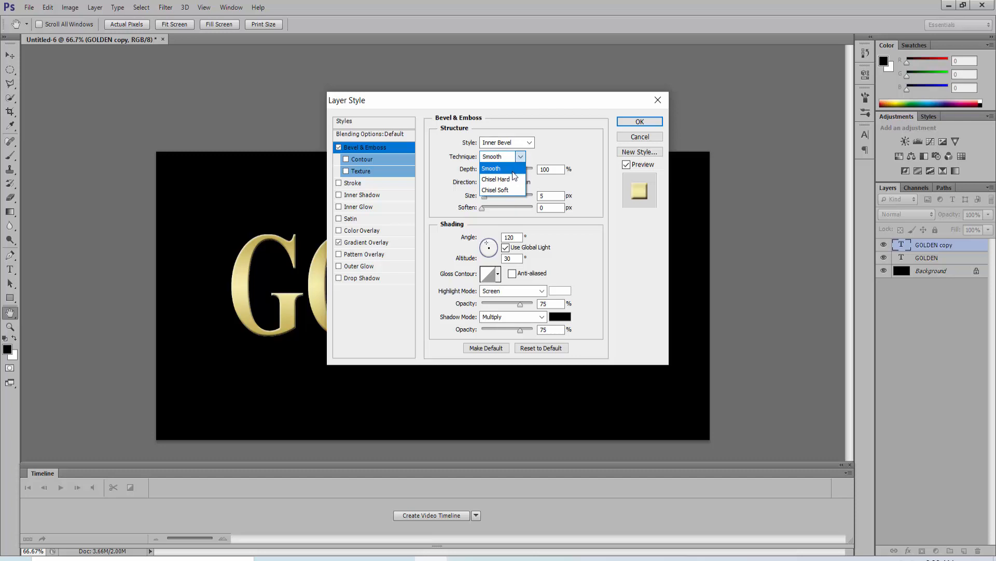
click(512, 180)
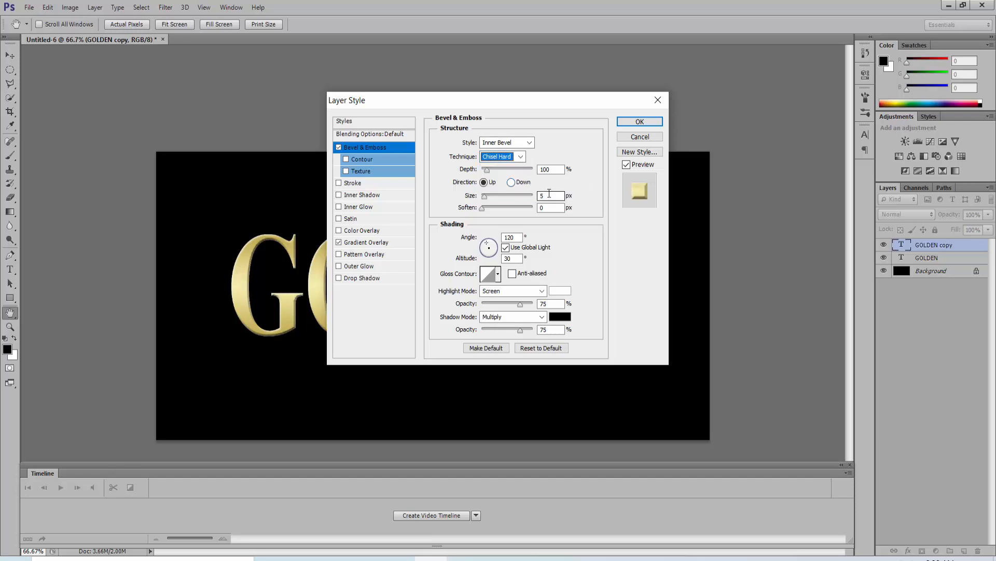
click(550, 193)
text(7)
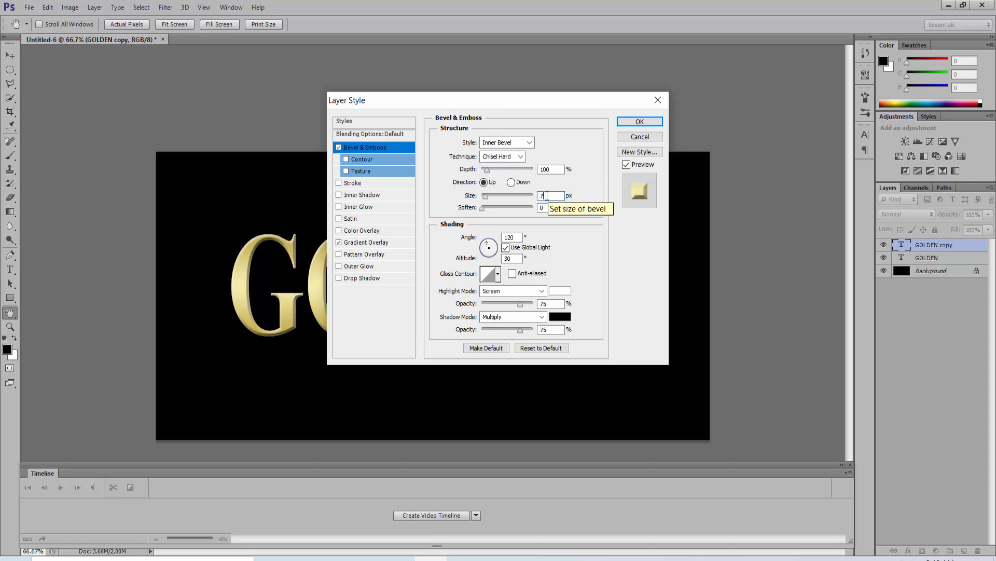
- Set the shading angle of the text copy's Bevel & Emboss effect to 90°
double_click(513, 236)
key(BackSpace)
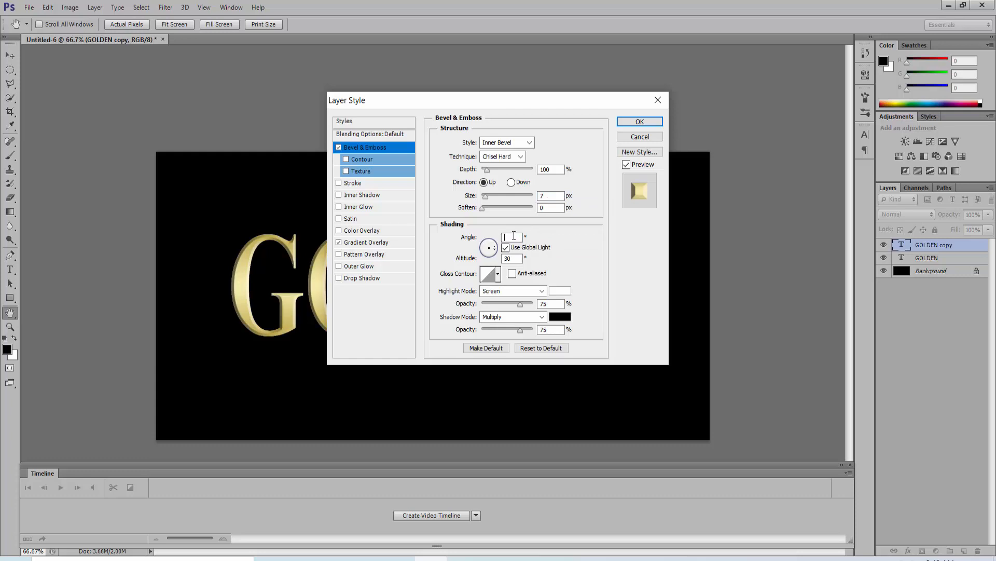
text(90)
- Give the text copy's bevel an anti-aliased double-ring gloss contour and set its shading angle to 120°
click(497, 274)
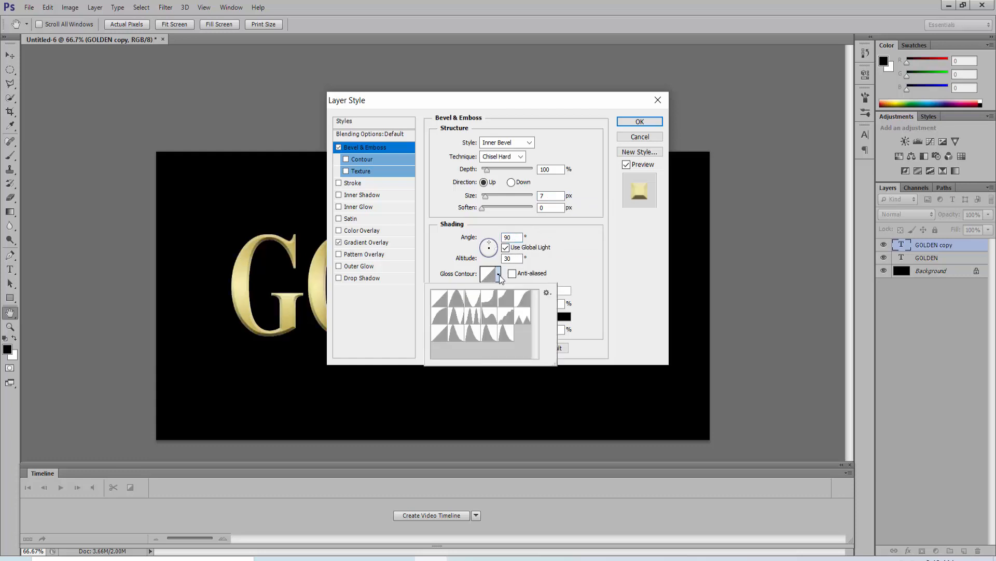
click(472, 315)
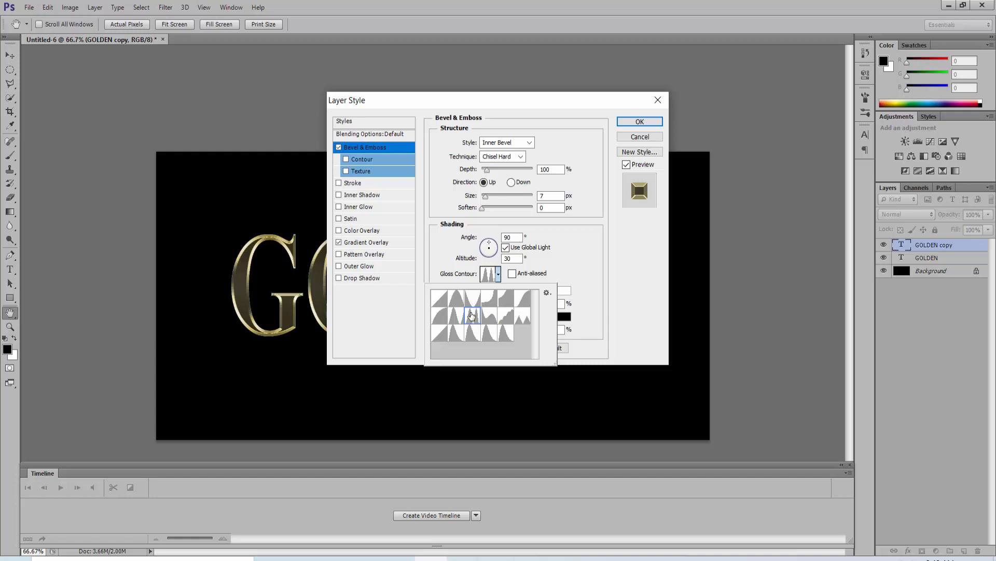
key(Return)
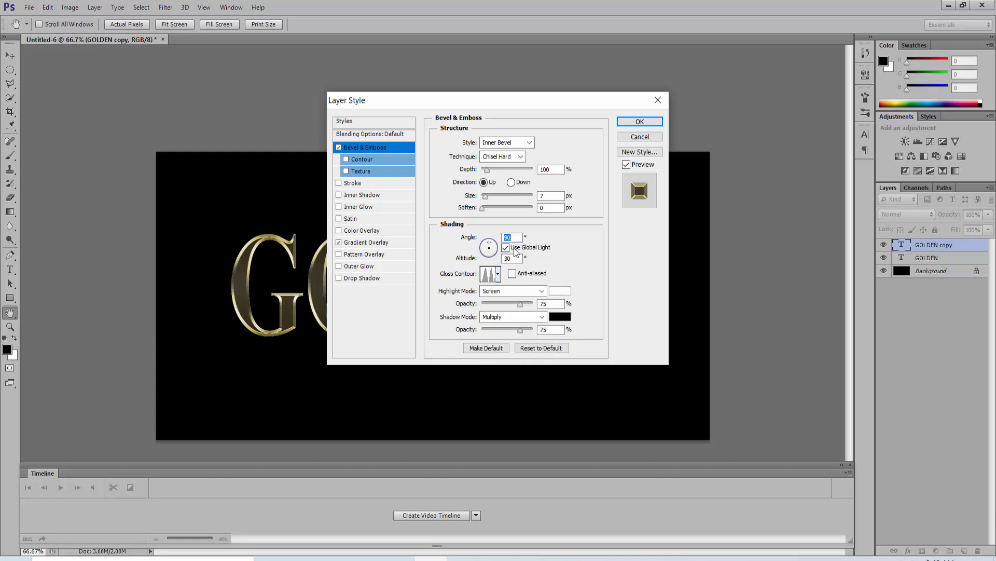
text(120)
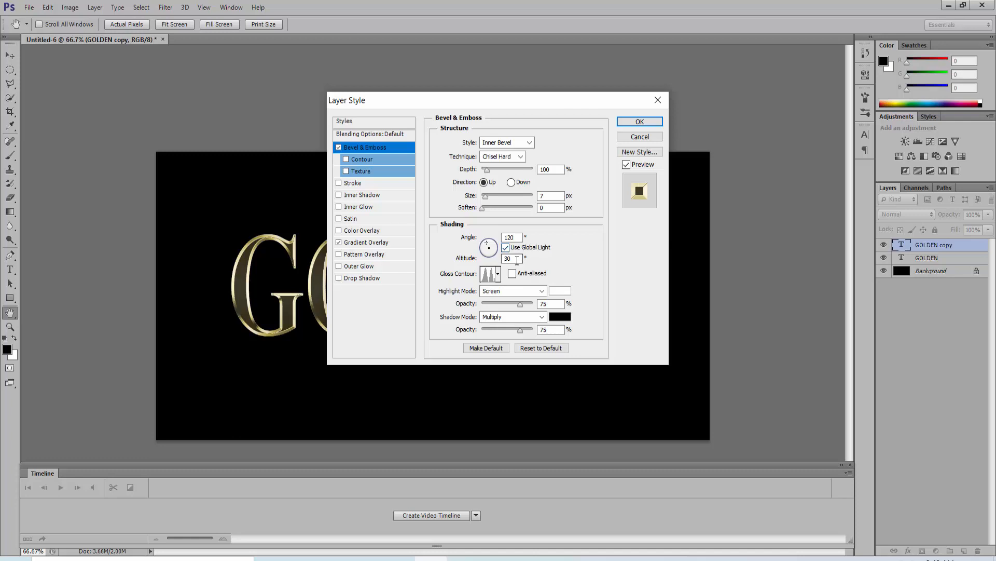
click(512, 273)
- Set the text copy's bevel size to 45 px and its depth to 170%
click(553, 195)
scroll(553, 196, up, 14)
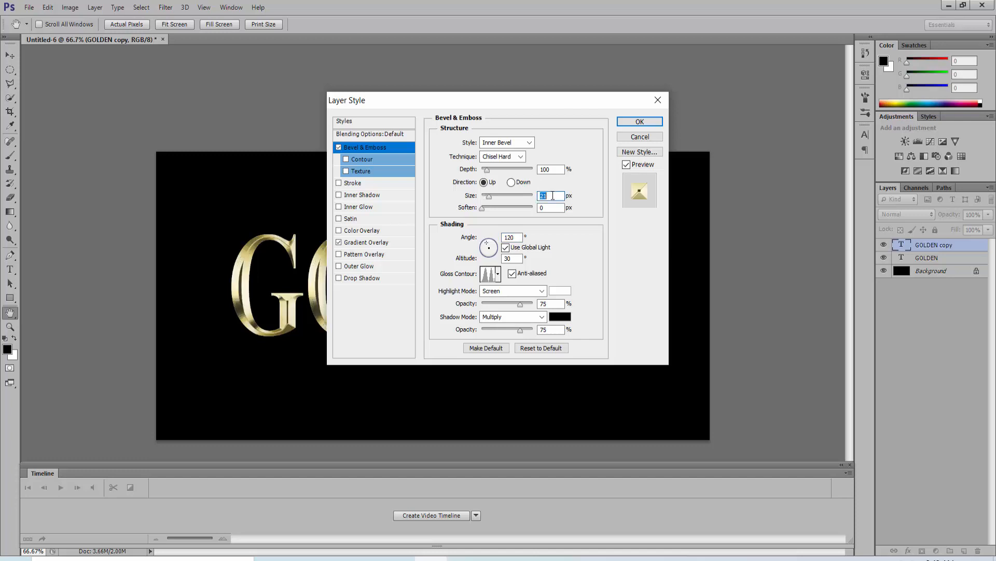
scroll(553, 196, up, 6)
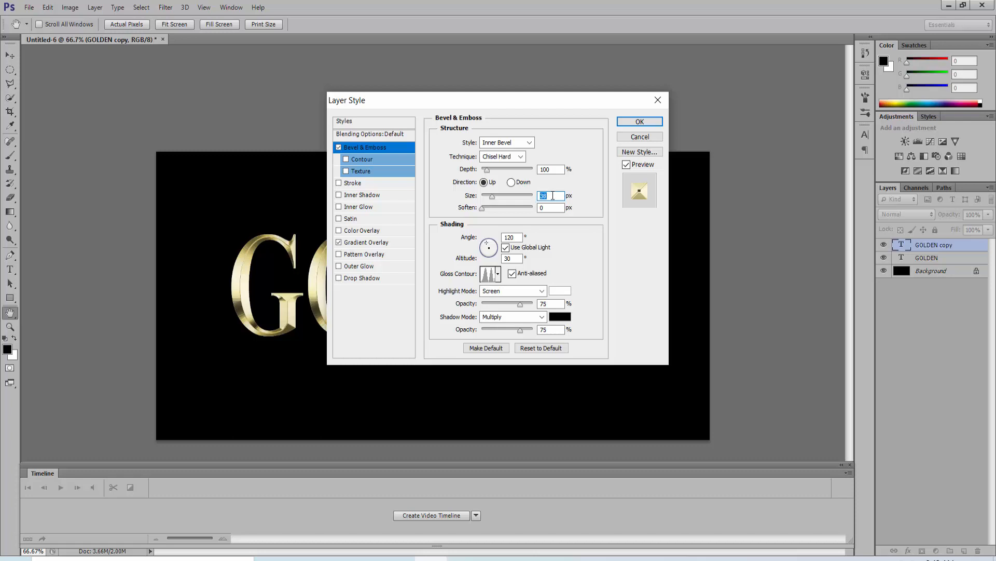
key(Up)
click(554, 169)
key(BackSpace)
key(BackSpace)
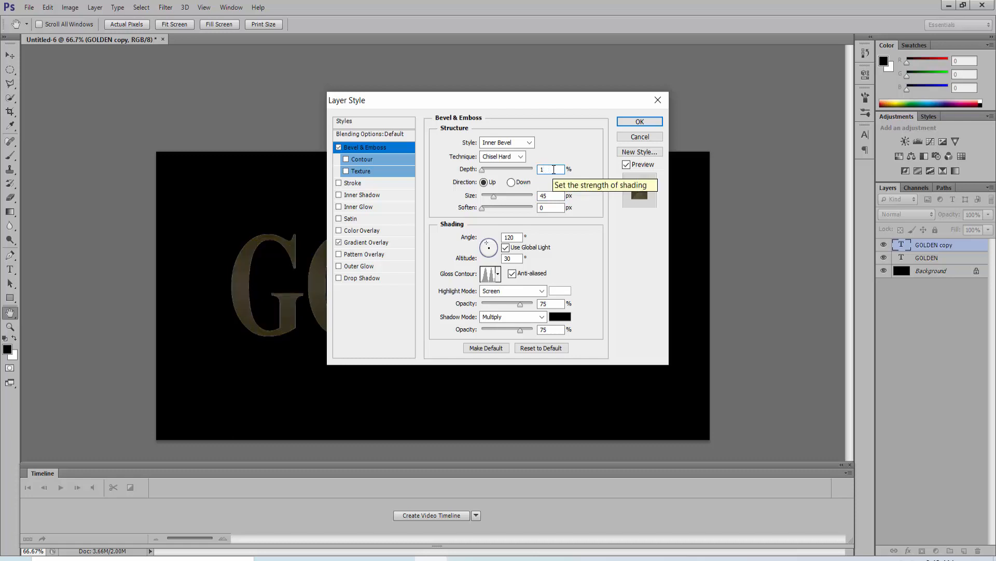
text(70)
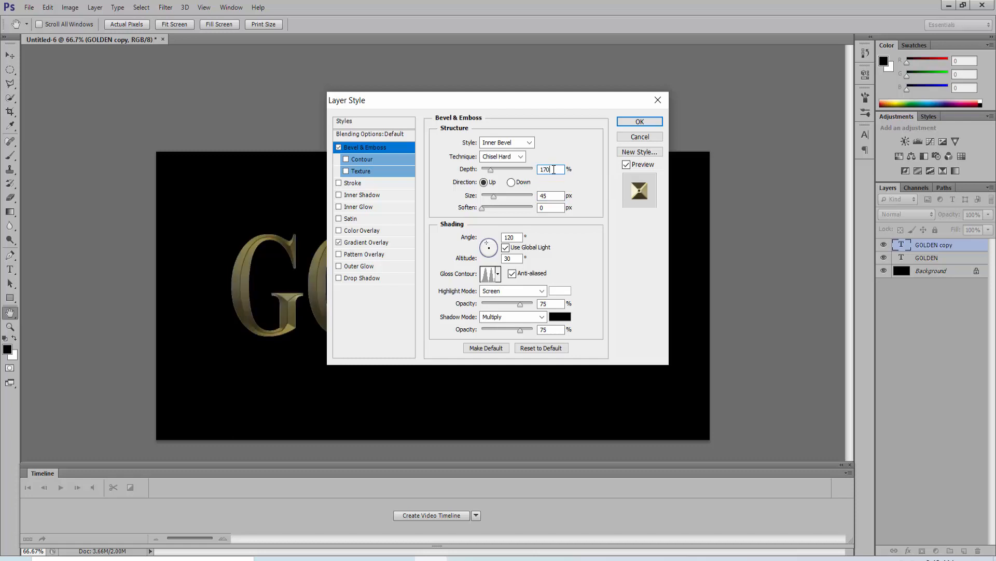
- Add an Inner Glow to the text copy with the Multiply blend mode and 50% opacity
click(386, 206)
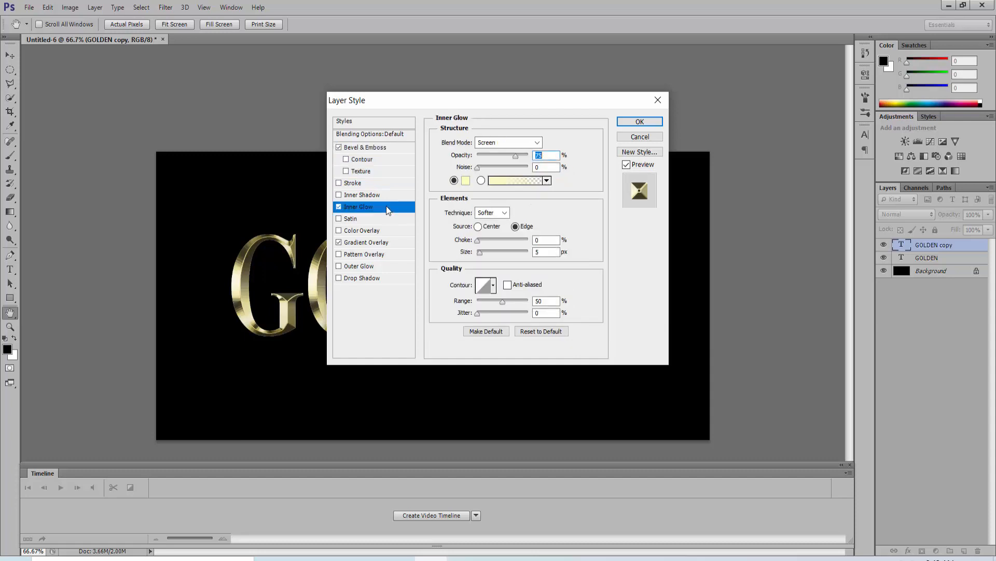
click(502, 145)
click(497, 196)
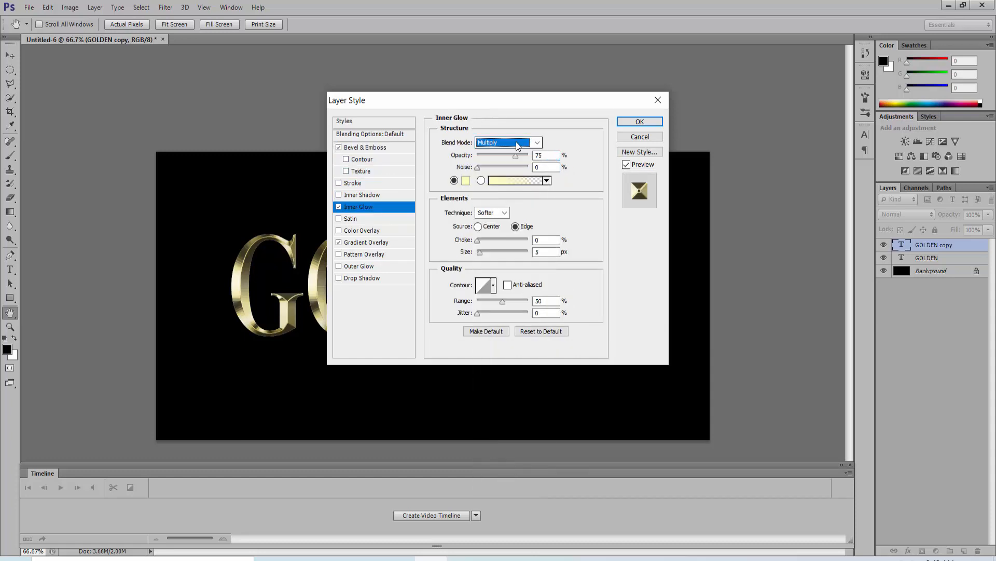
click(556, 155)
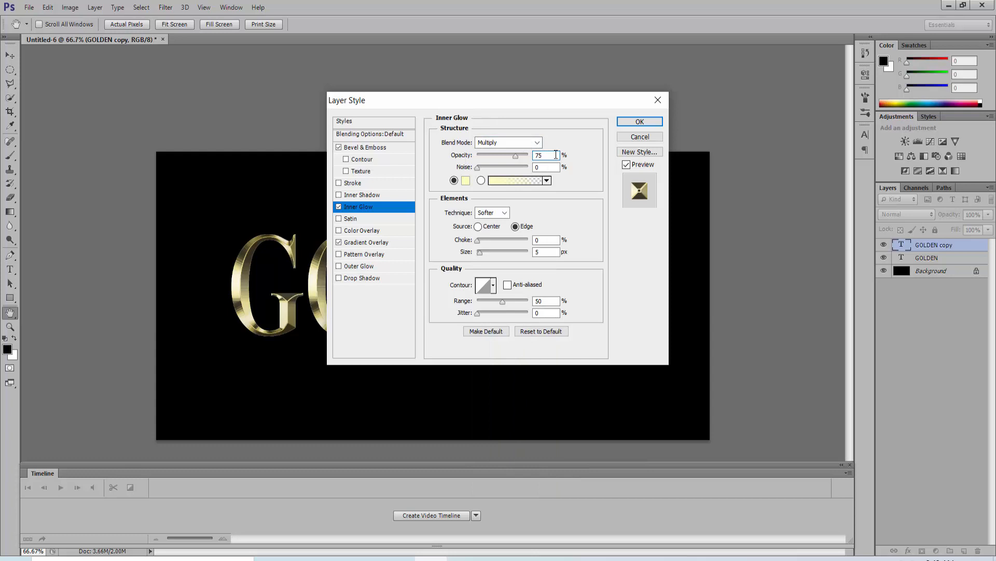
key(BackSpace)
key(BackSpace)
text(50)
- Set the inner glow's colour to #E8801F and increase its size, accepting the text copy's layer styles
click(466, 183)
double_click(559, 299)
text(c8c82)
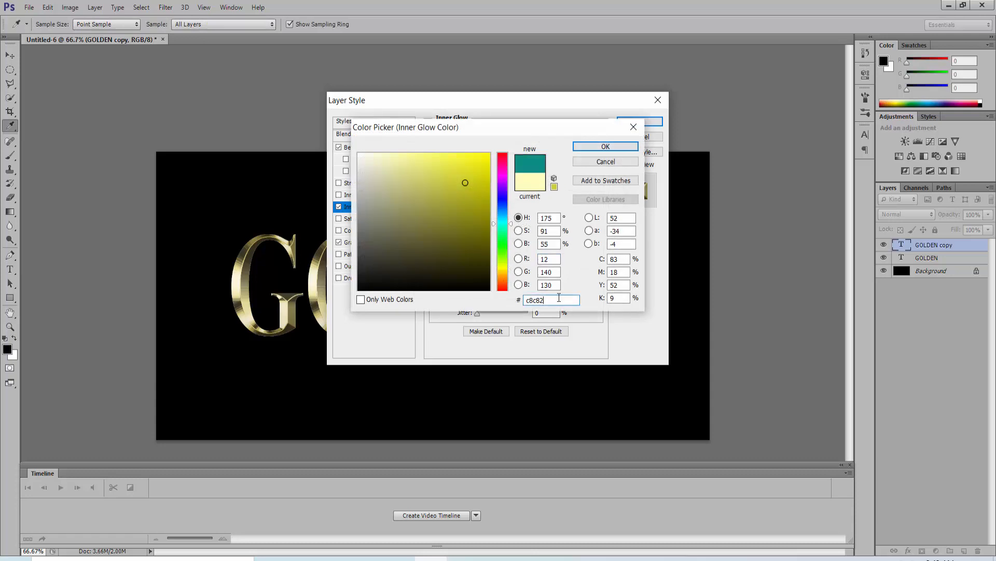
key(BackSpace)
key(BackSpace)
key(BackSpace)
key(BackSpace)
text(01f)
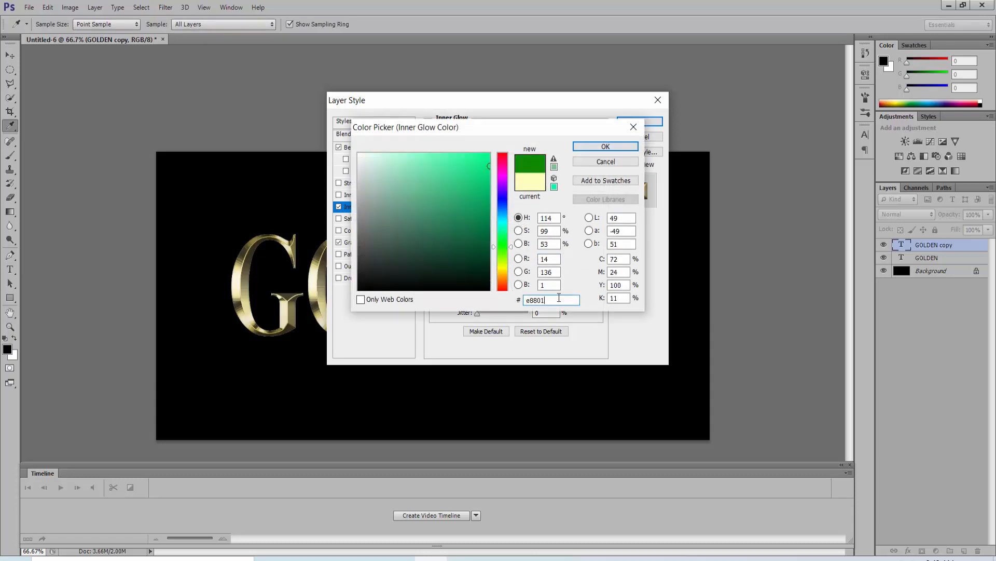
click(616, 148)
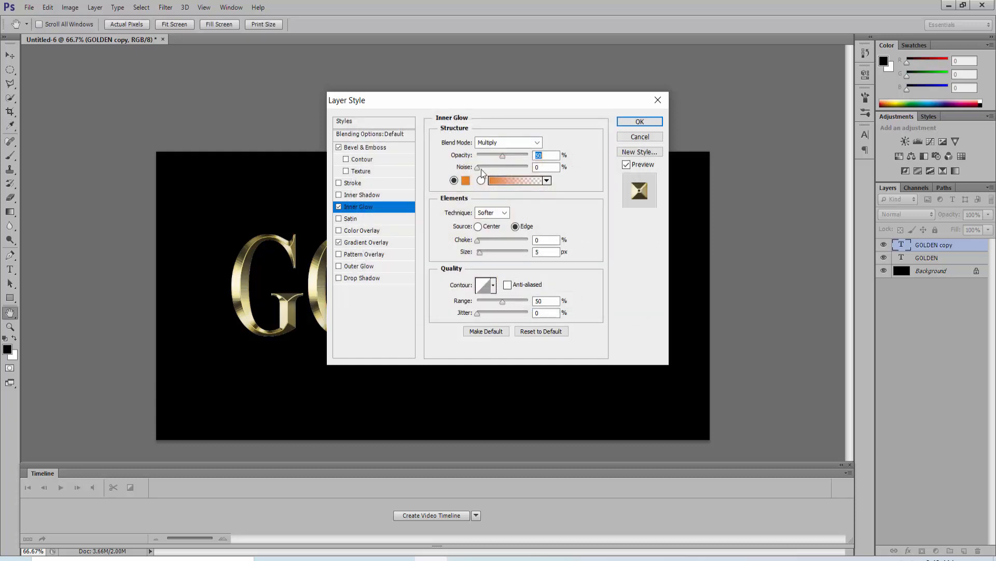
drag(480, 254, 498, 256)
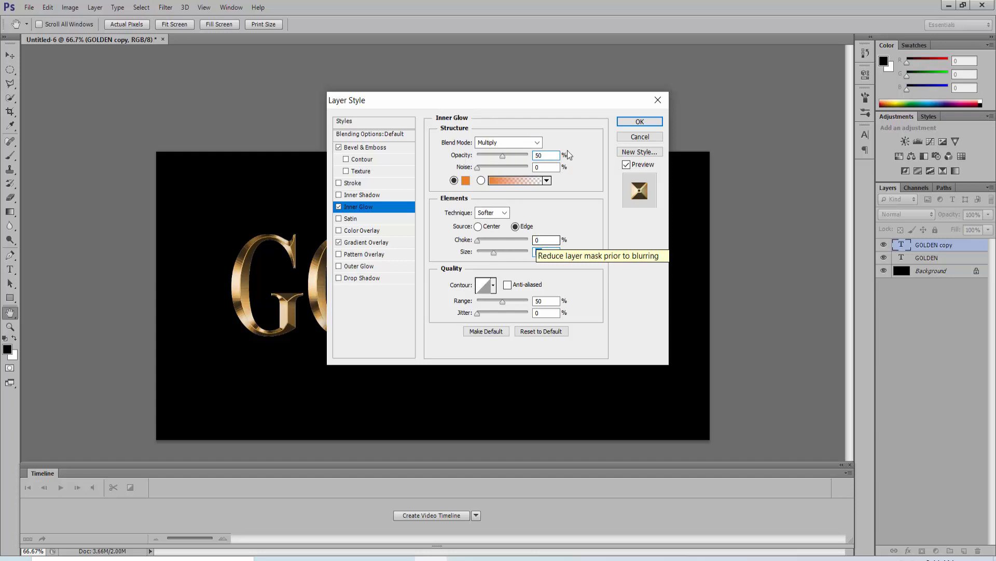
click(640, 122)
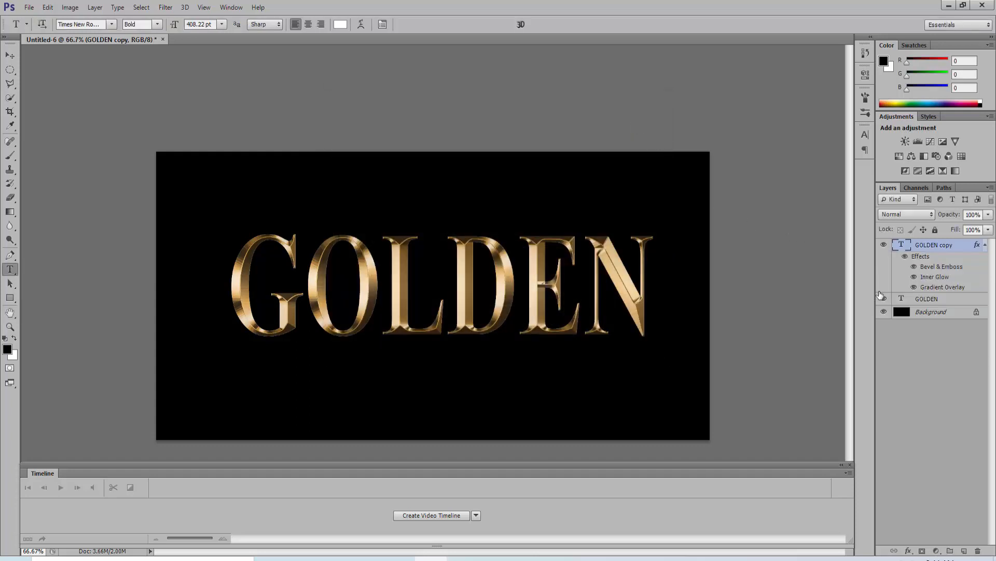
- Add a Stroke effect to the original GOLDEN text layer, filled with the saved golden gradient preset
click(921, 300)
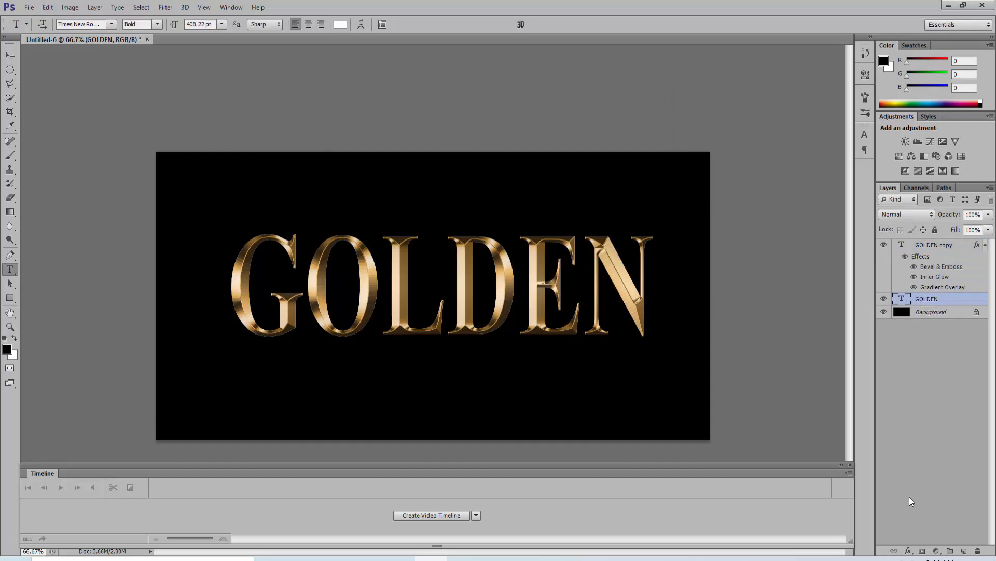
click(908, 551)
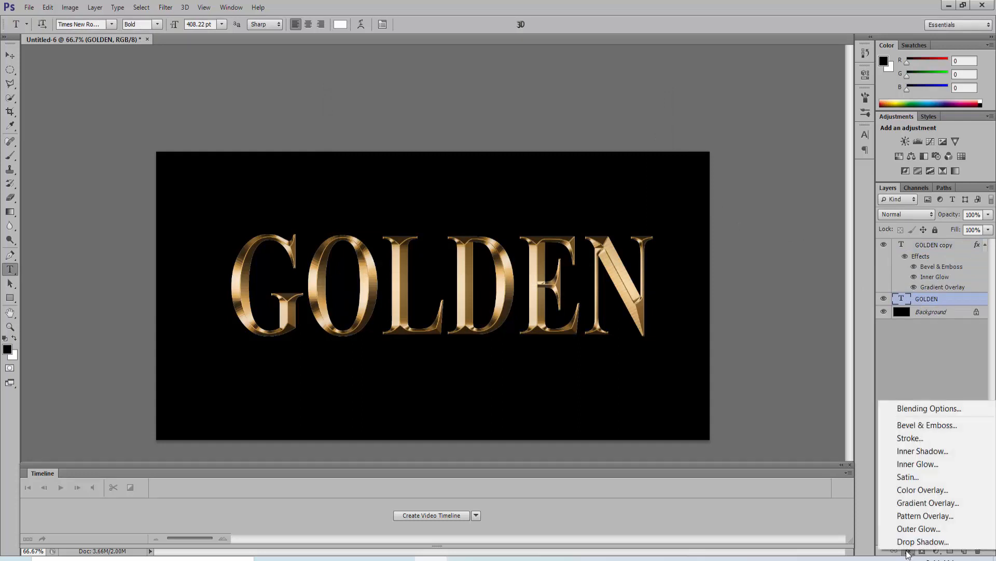
click(912, 438)
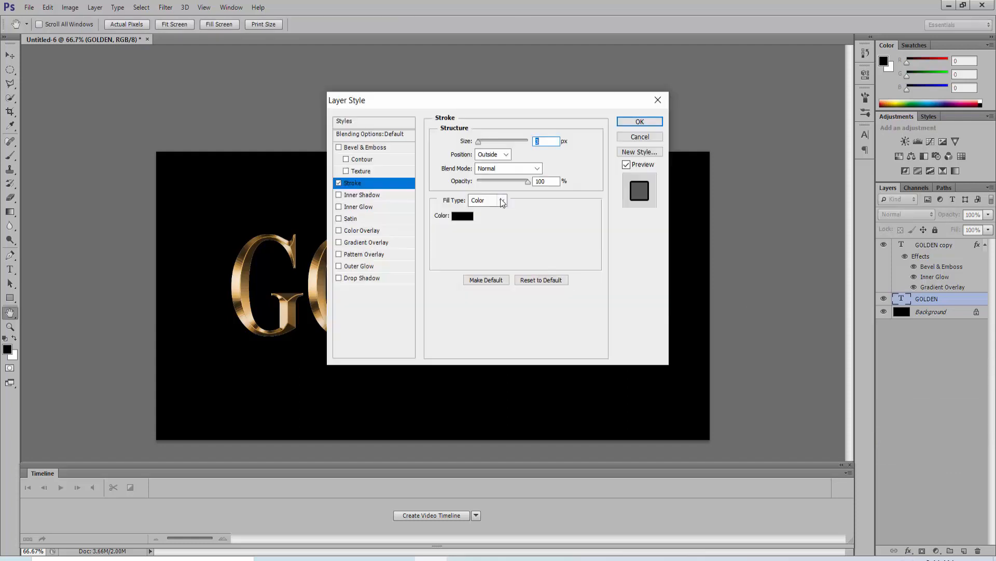
click(501, 201)
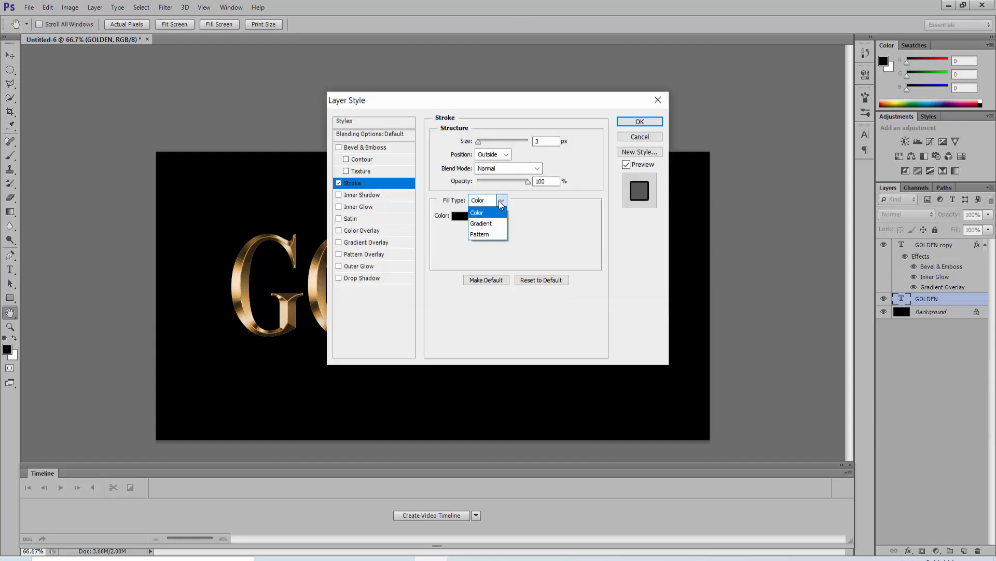
click(490, 227)
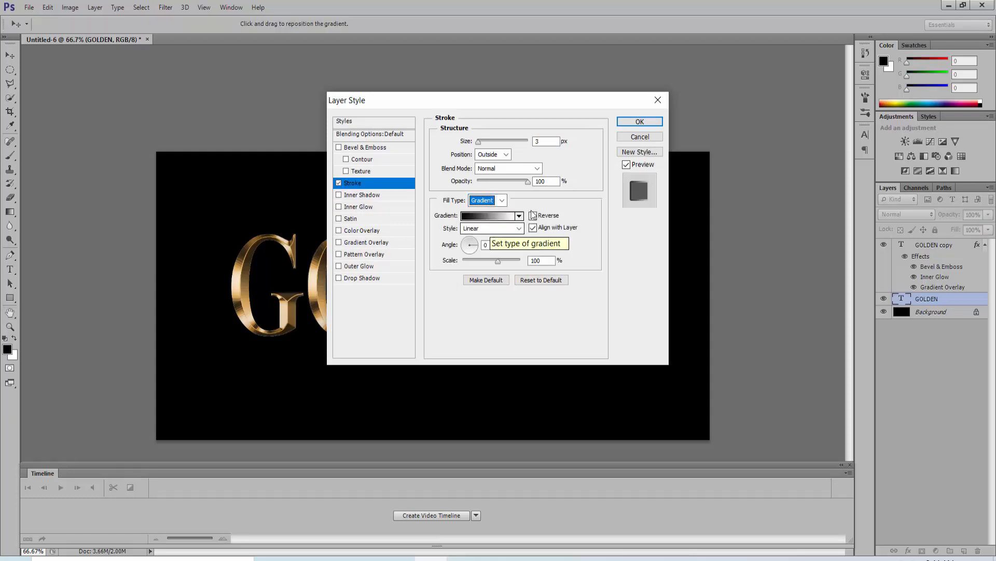
click(519, 216)
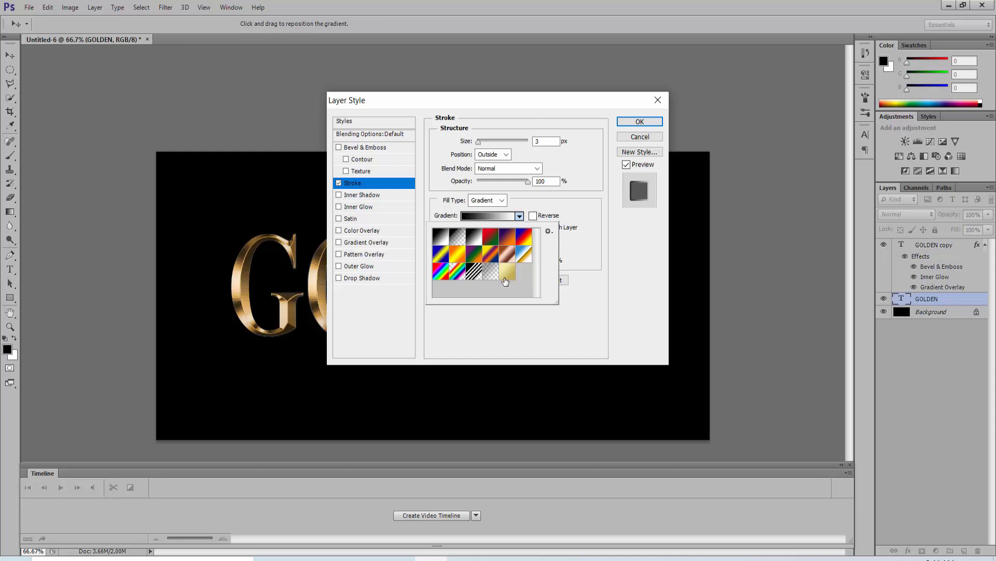
double_click(508, 276)
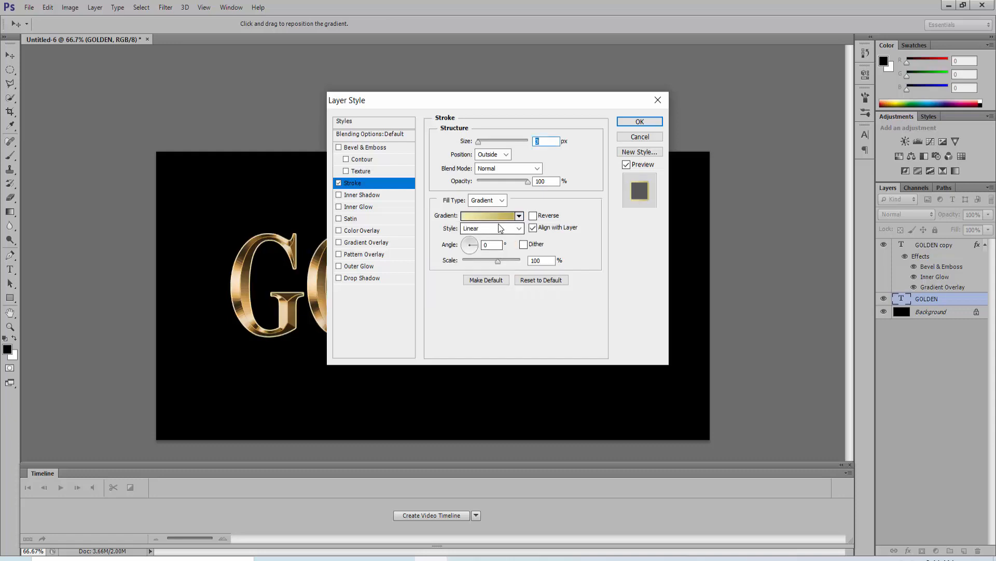
- Set the stroke gradient's style to Reflected at a 90° angle and the stroke size to 8 px
click(518, 229)
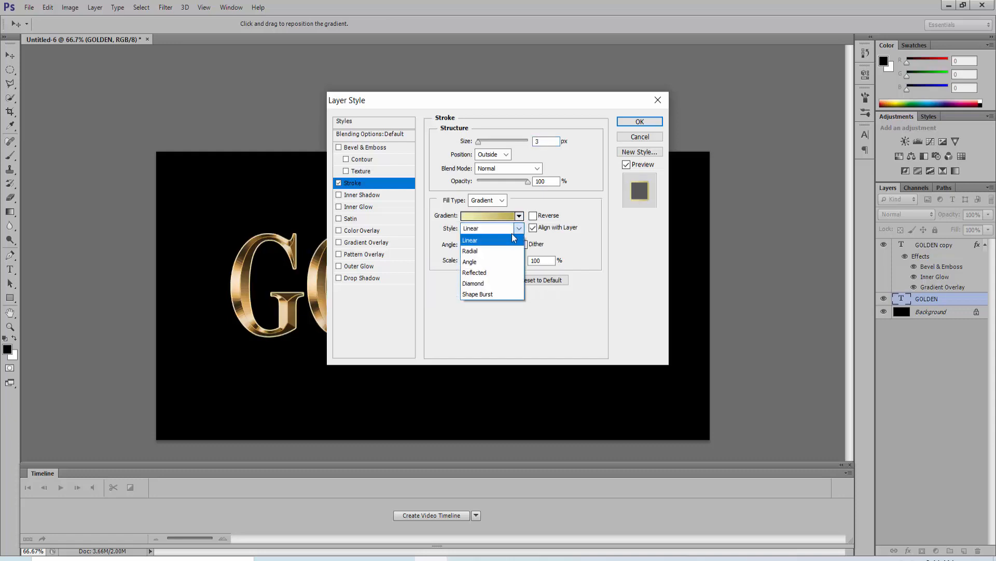
click(501, 273)
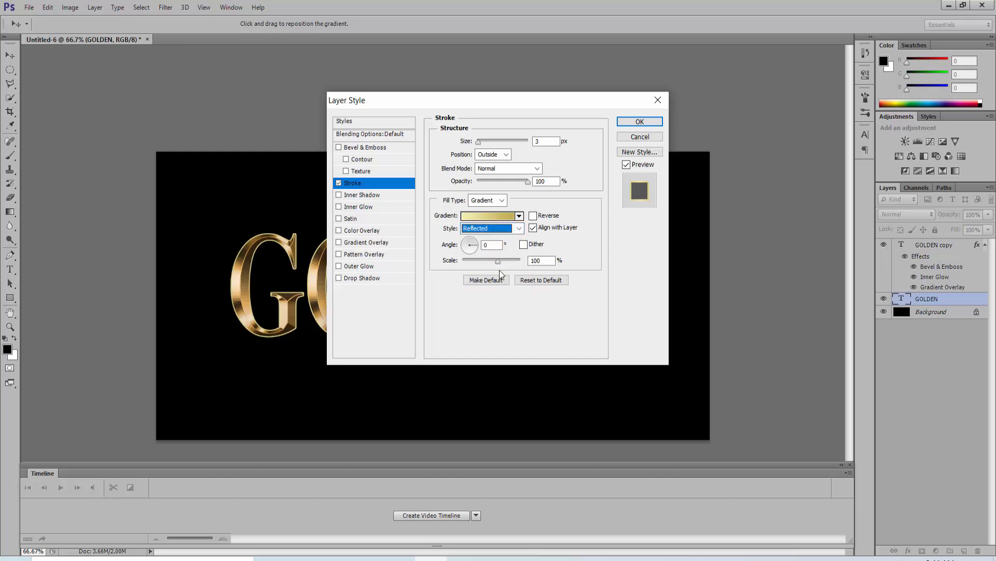
click(496, 244)
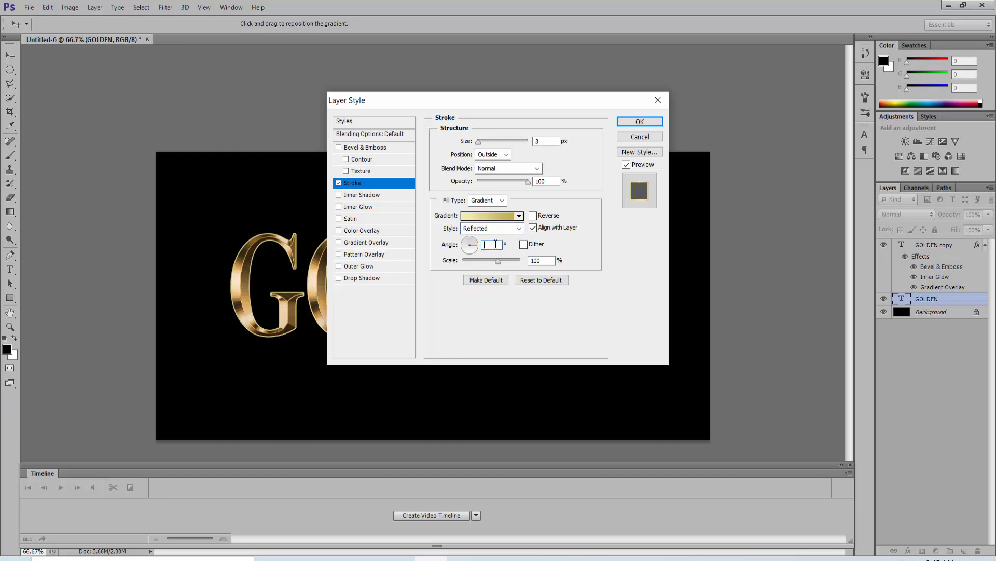
text(90)
double_click(542, 141)
text(8)
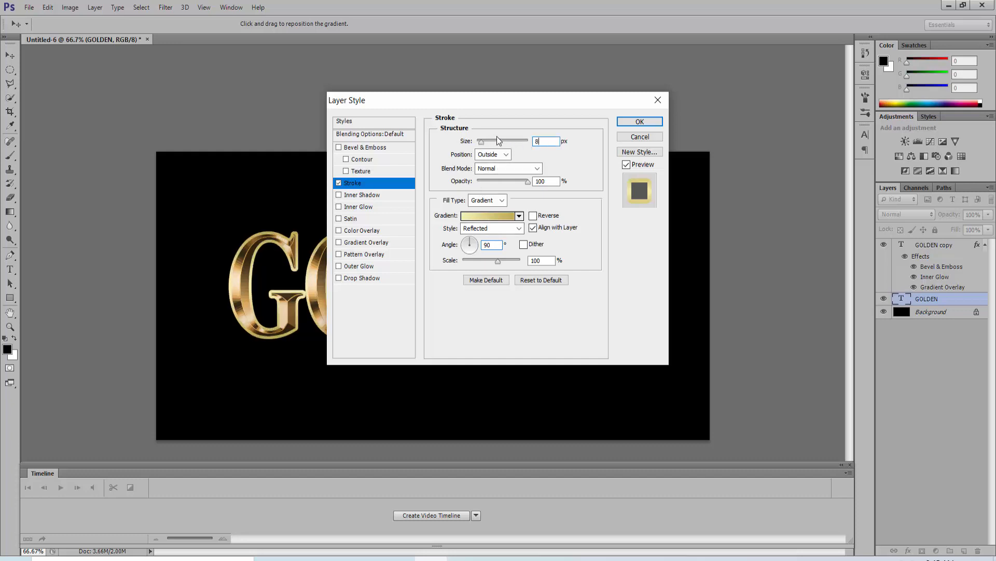
- Add a 7 px Stroke Emboss bevel with an anti-aliased double-ring gloss contour to the original text layer and enable its Contour option
click(384, 149)
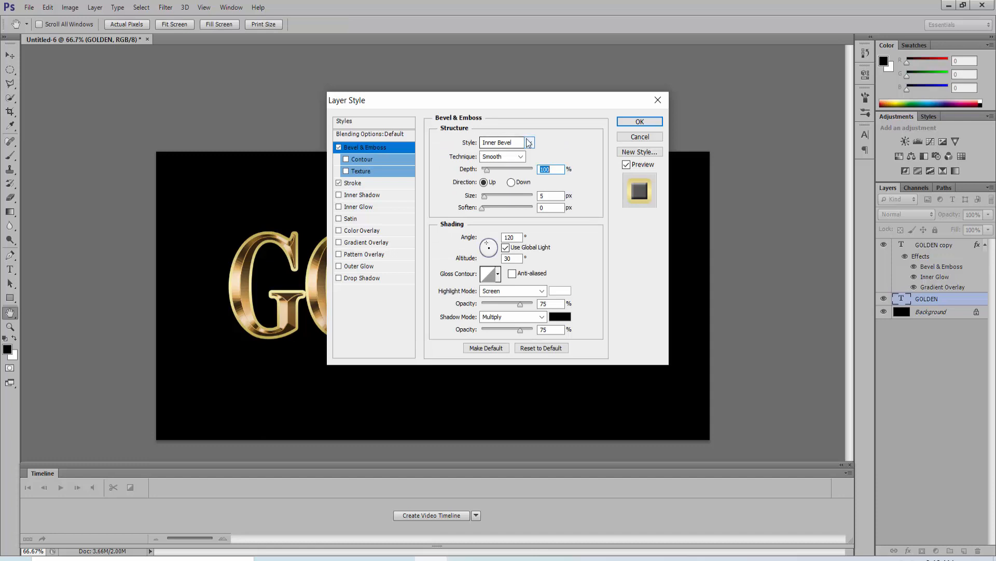
click(528, 142)
click(518, 198)
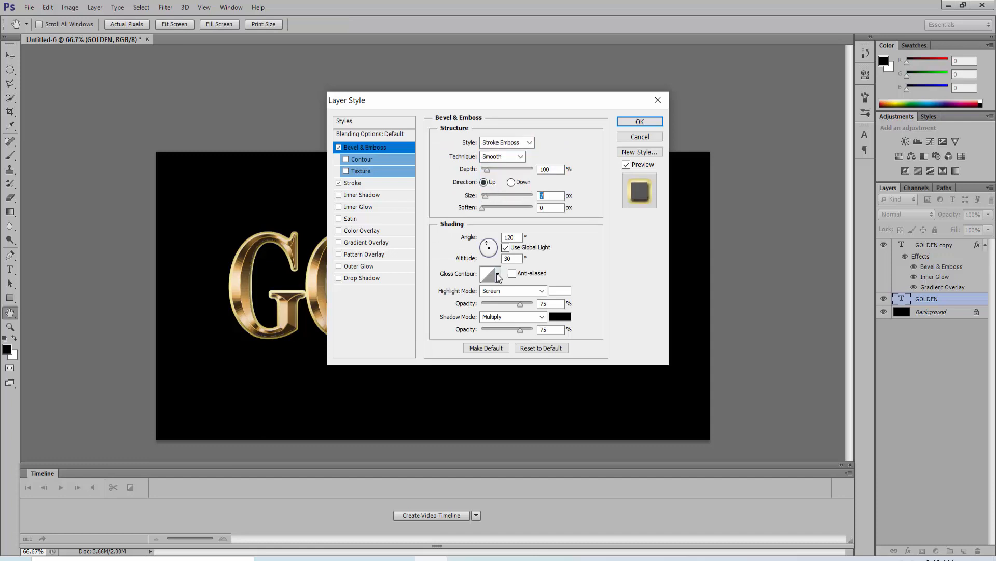
click(497, 274)
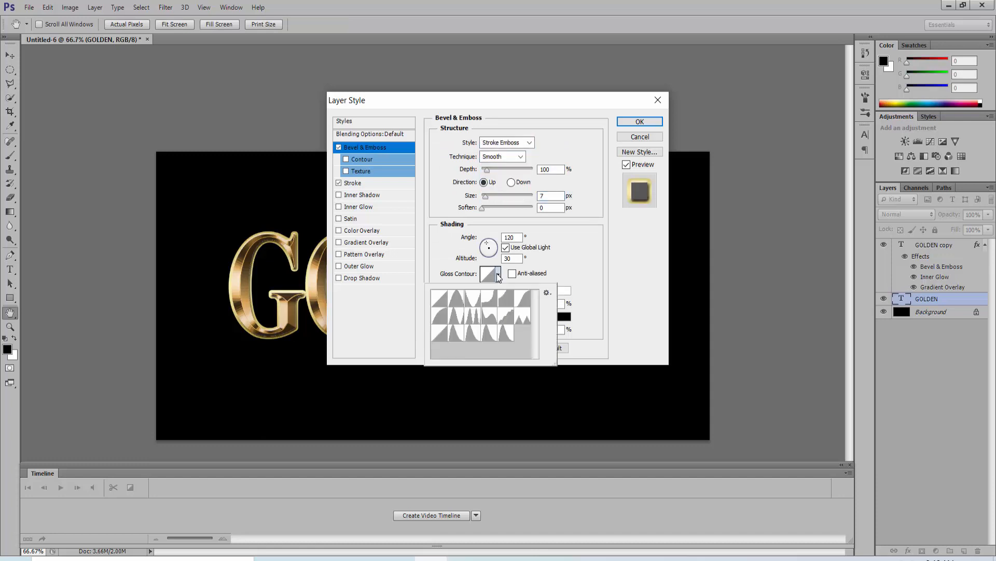
click(473, 317)
click(474, 320)
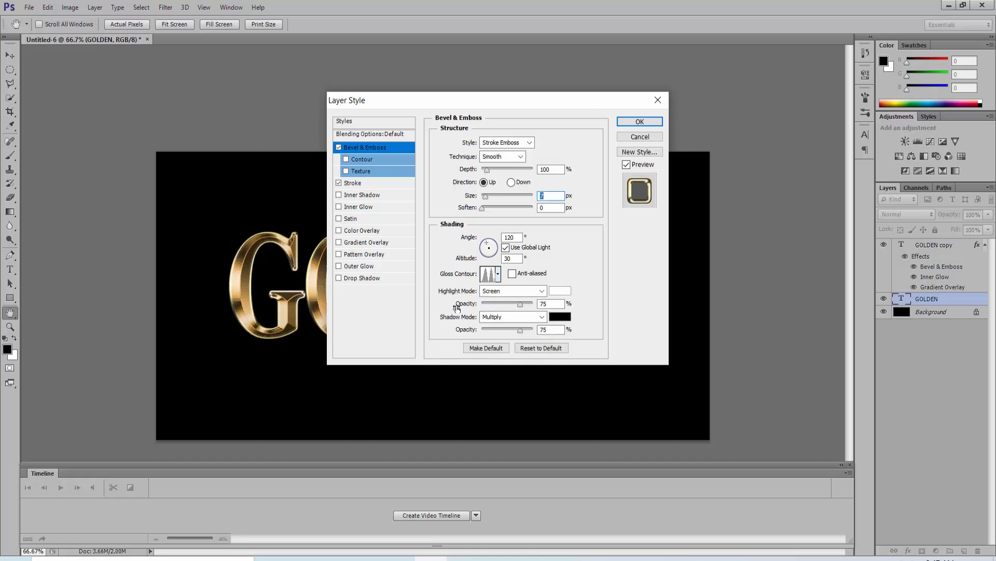
click(512, 274)
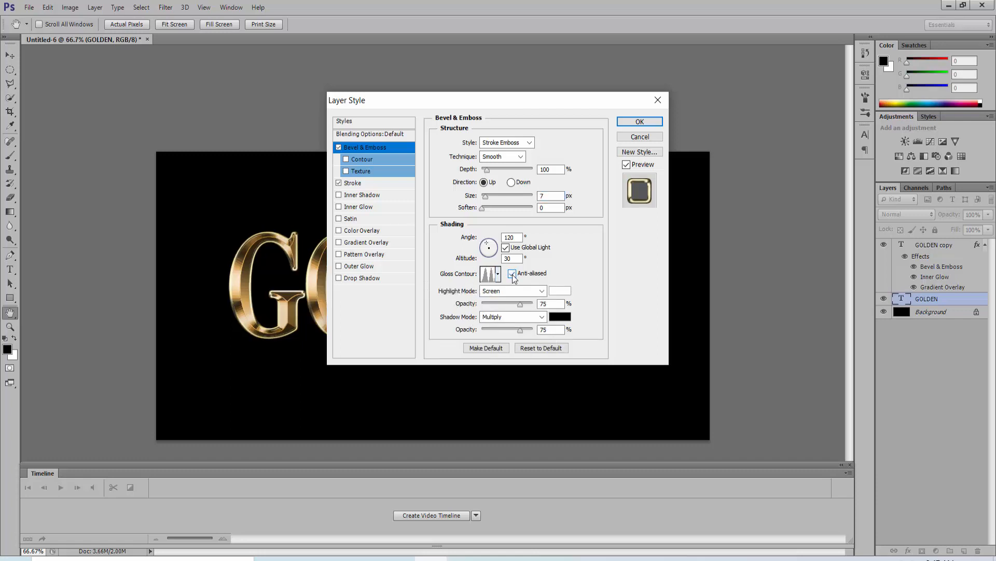
click(346, 160)
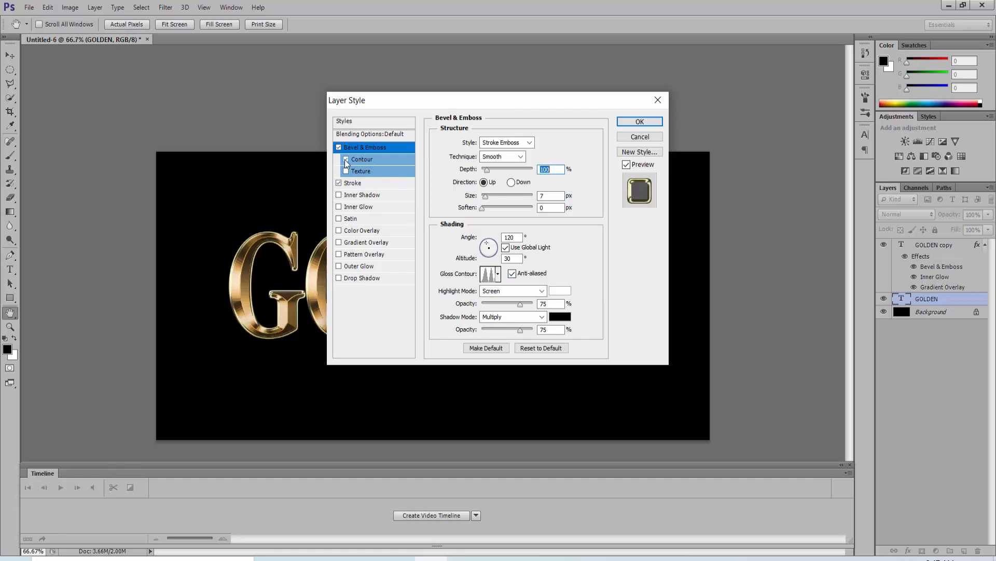
- Add an Outer Glow effect with 40% opacity to the original GOLDEN text layer
click(372, 268)
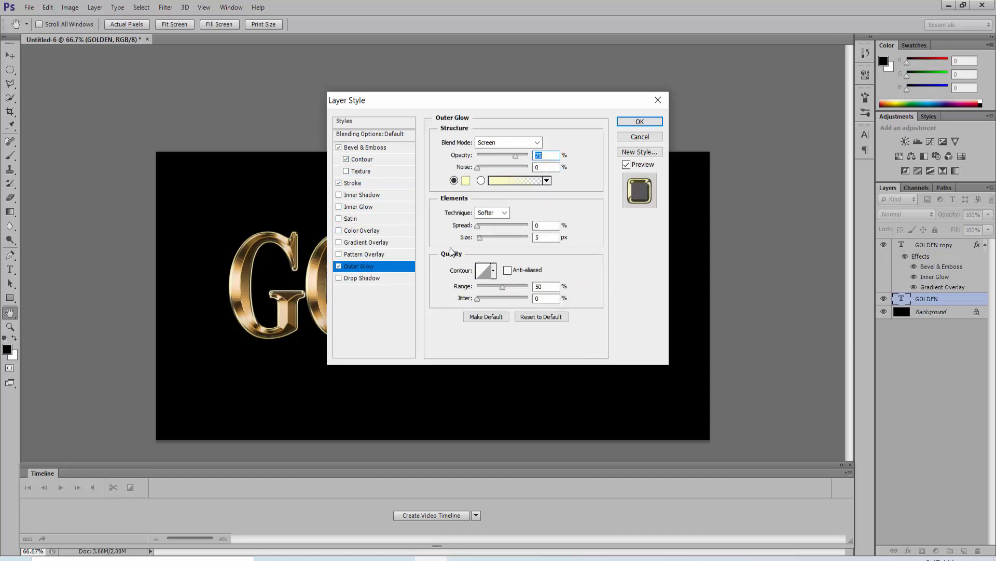
click(554, 156)
text(40)
- Set the outer glow's colour to #E8801F
click(465, 182)
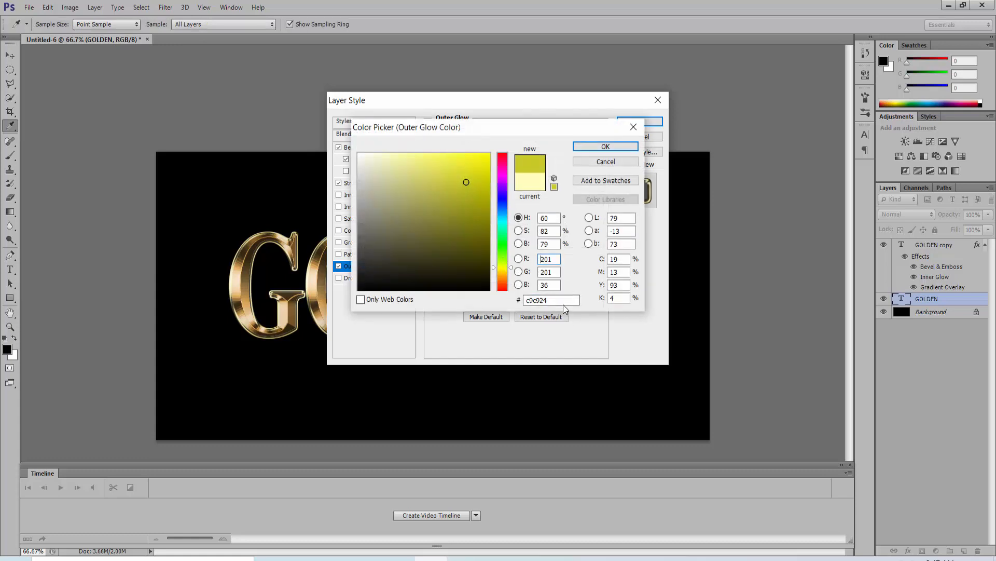
key(BackSpace)
key(BackSpace)
key(BackSpace)
key(BackSpace)
key(BackSpace)
key(BackSpace)
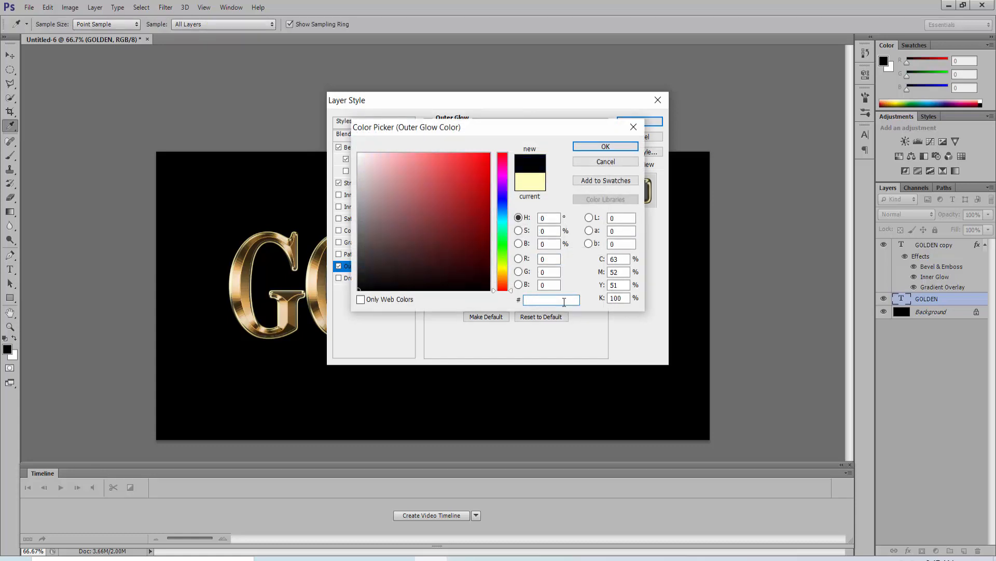
text(e8801)
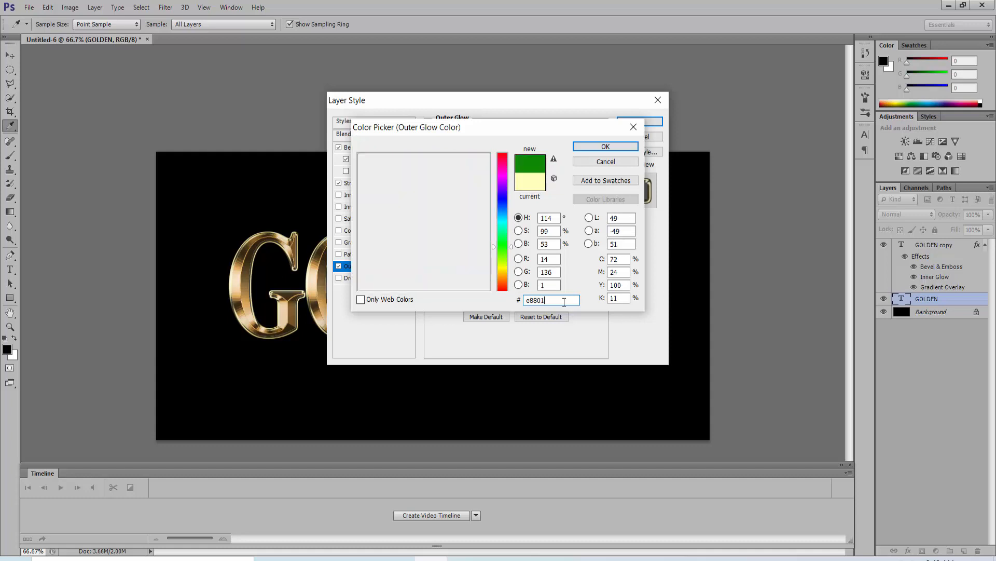
text(f)
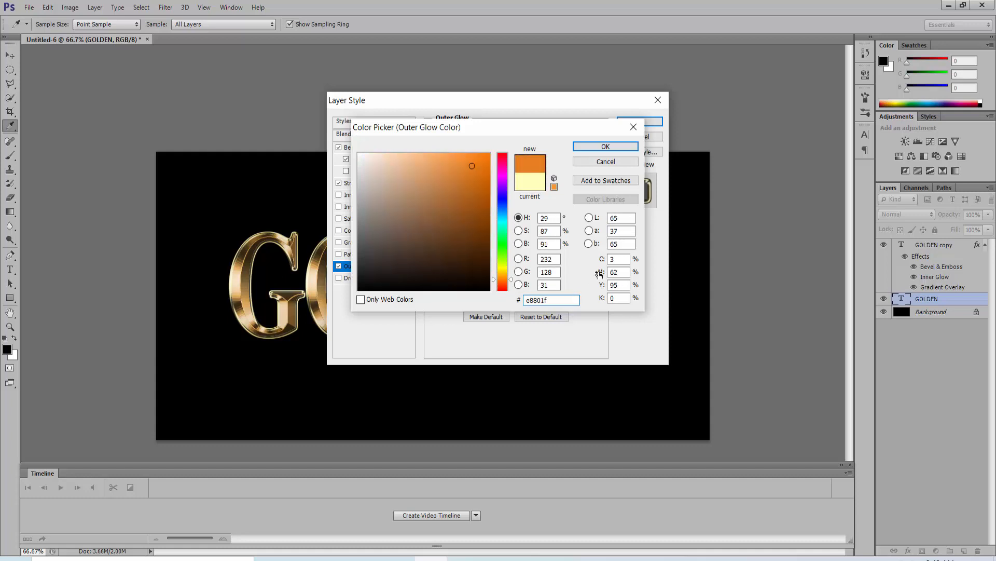
click(607, 146)
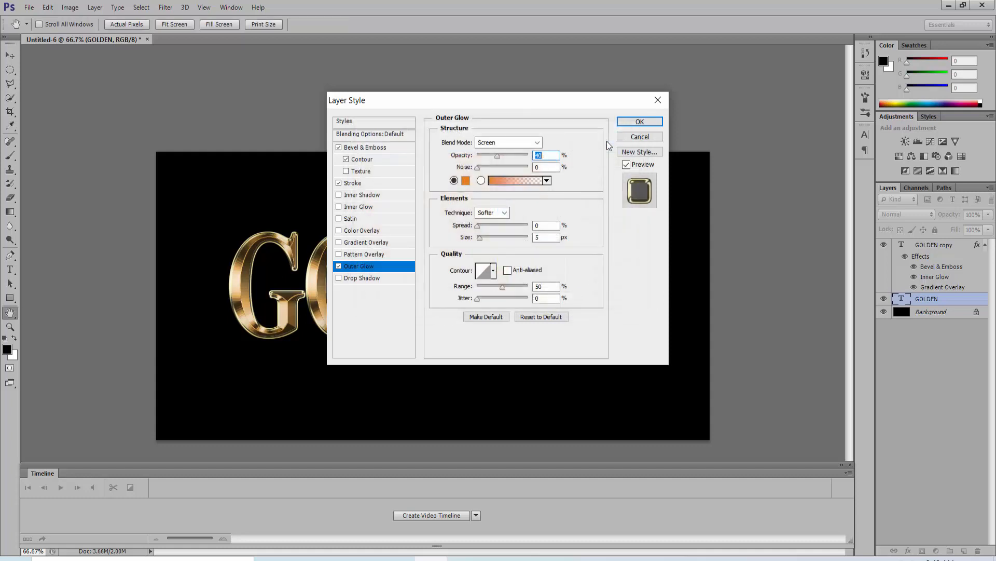
- Increase the outer glow's size for a wider halo and accept the original text layer's styles
click(483, 237)
drag(484, 237, 492, 236)
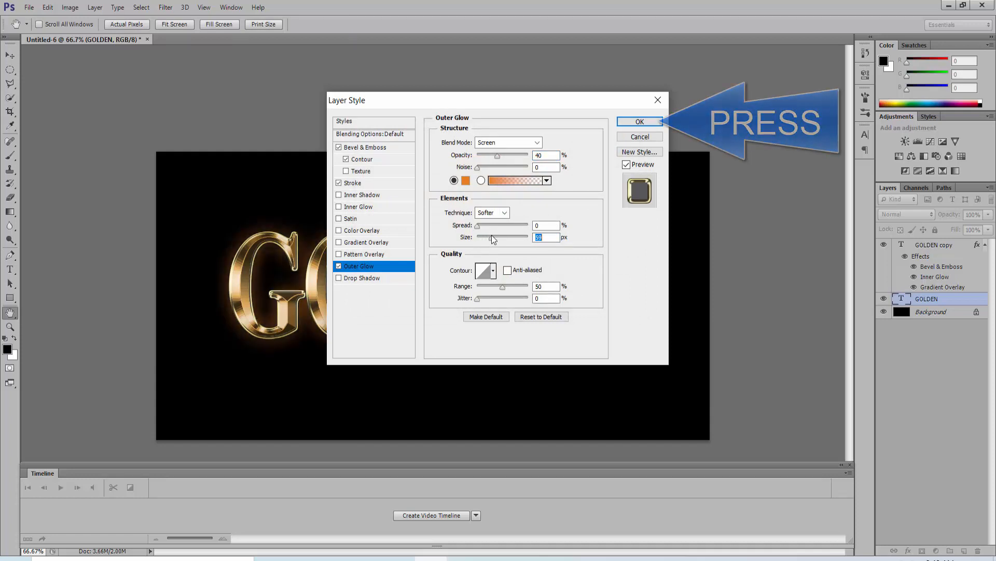
key(Return)
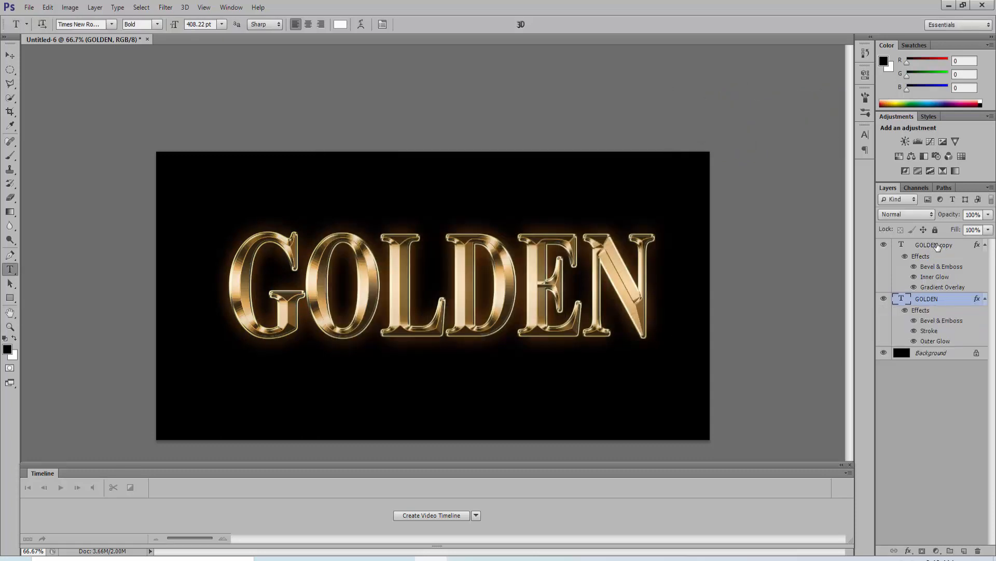
- Create a new layer above the GOLDEN copy layer and rename it Sparkles
click(937, 246)
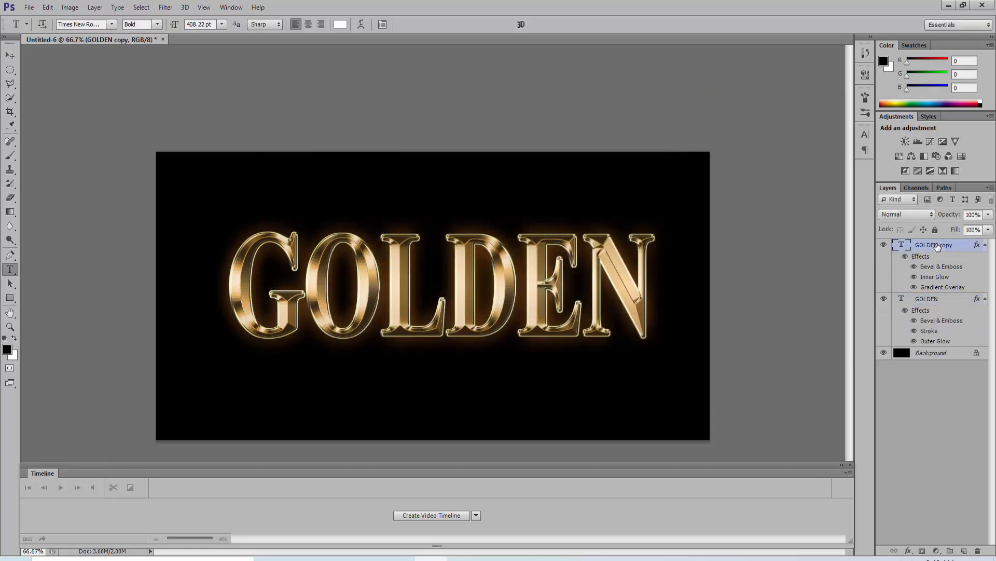
click(964, 549)
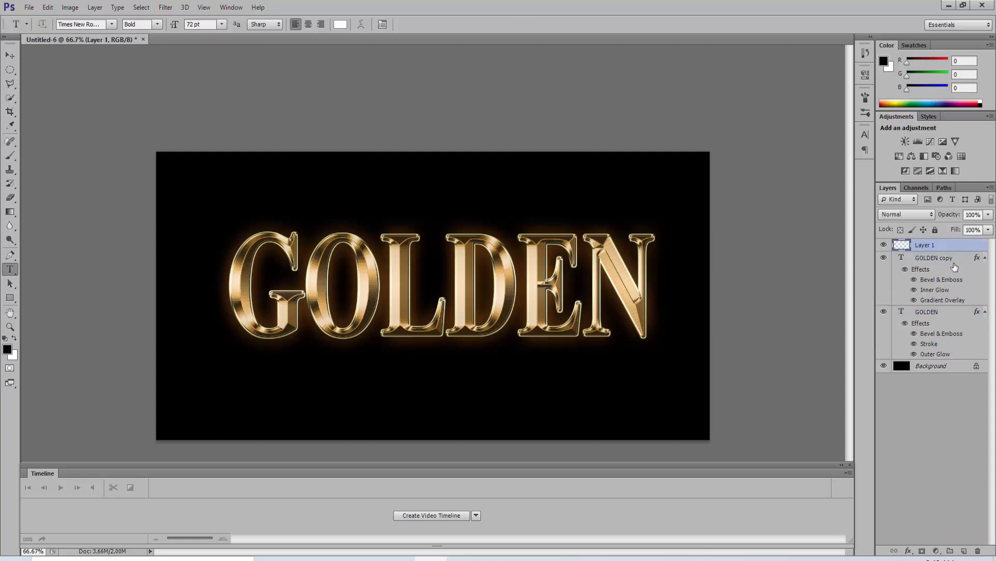
double_click(930, 247)
text(Sparkles)
key(Return)
- Choose the Brush tool with the 413 px sparkle-trail brush tip near the end of the brush presets
click(10, 156)
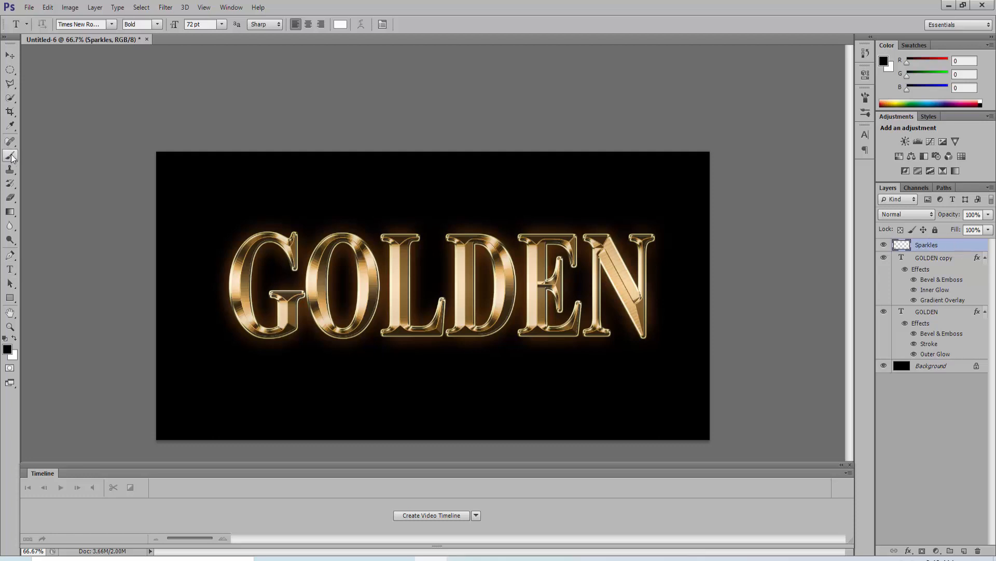
right_click(11, 158)
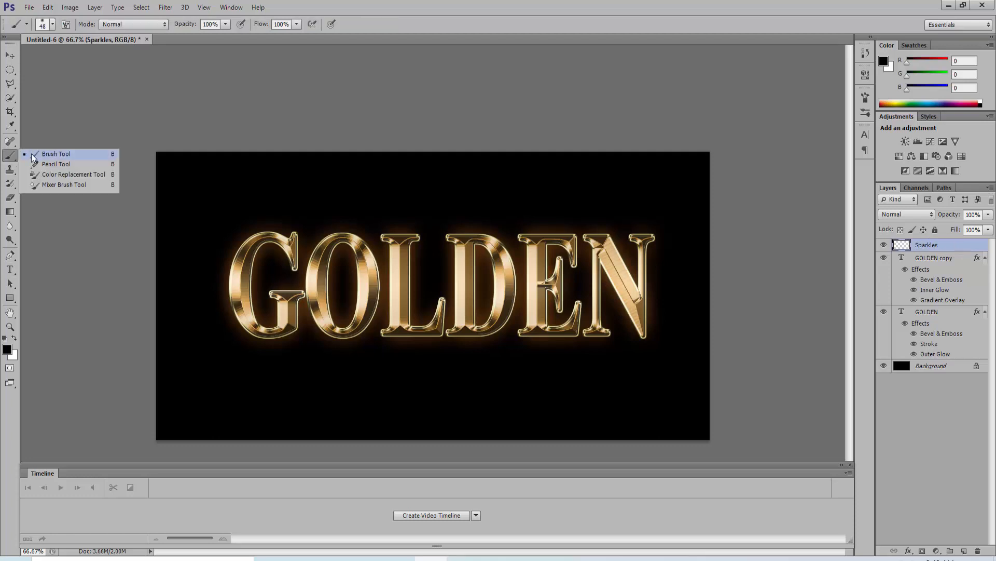
click(33, 155)
right_click(31, 154)
click(118, 165)
click(119, 165)
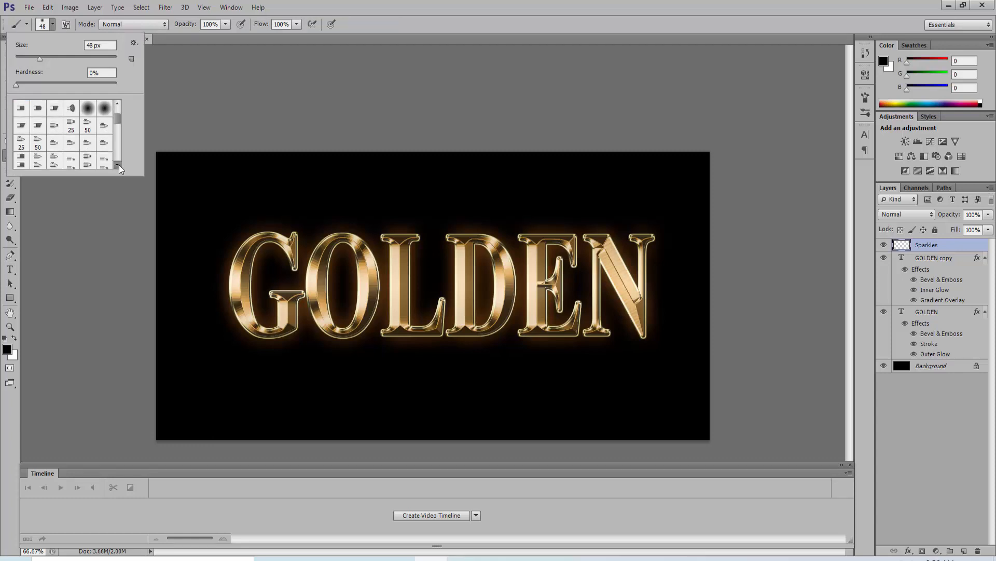
click(119, 164)
click(117, 165)
click(118, 164)
click(117, 165)
click(118, 165)
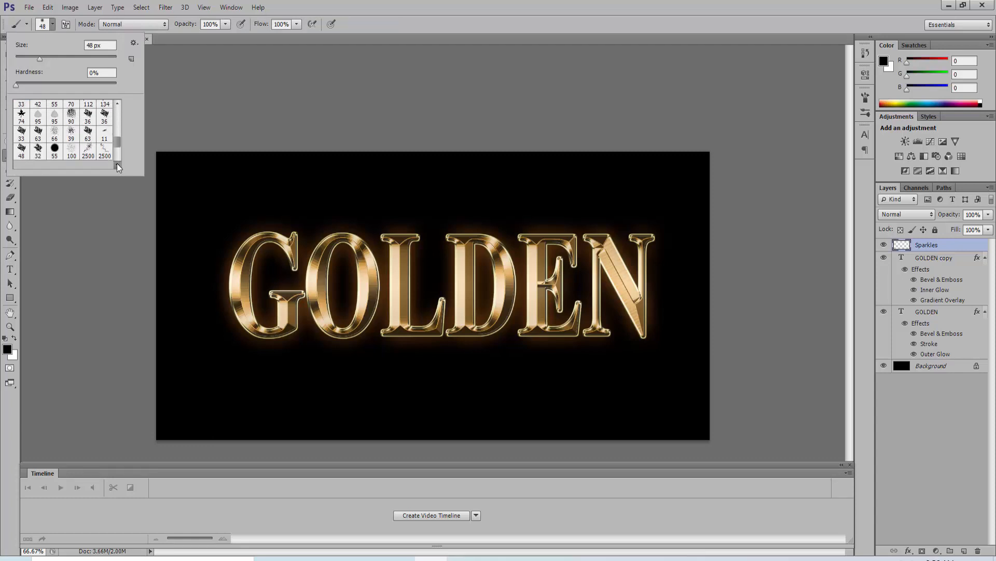
click(118, 164)
click(118, 165)
click(118, 165)
click(117, 165)
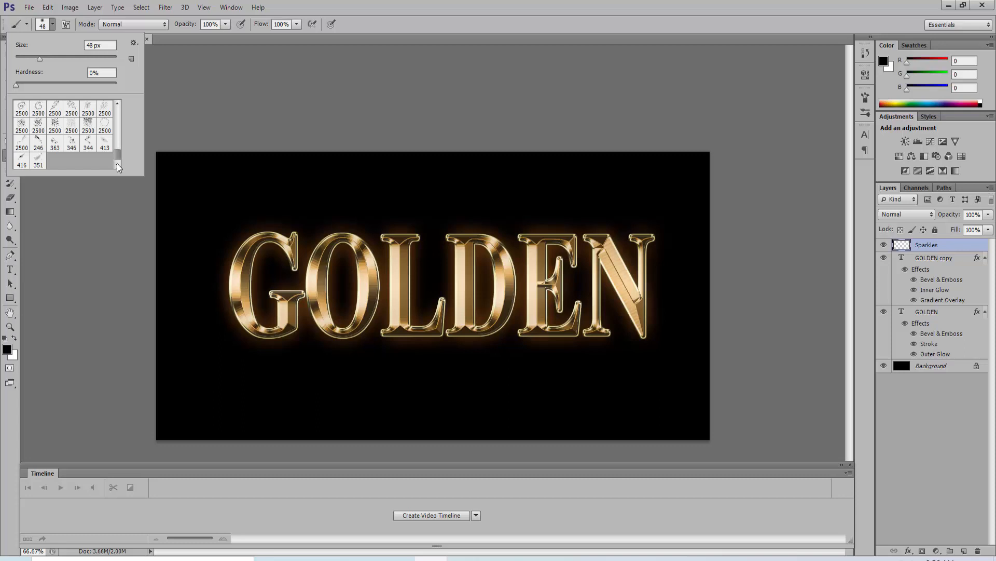
click(104, 143)
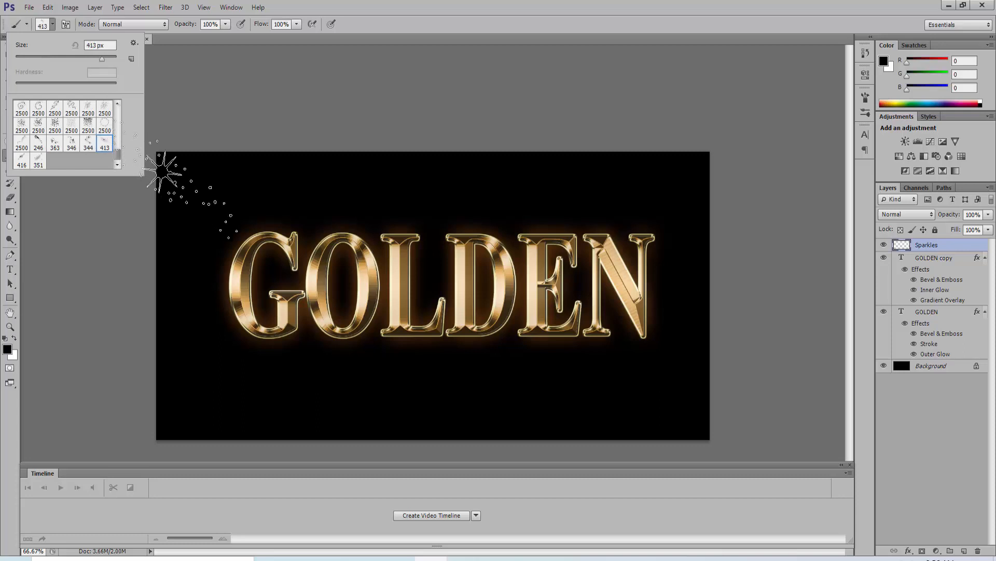
click(42, 27)
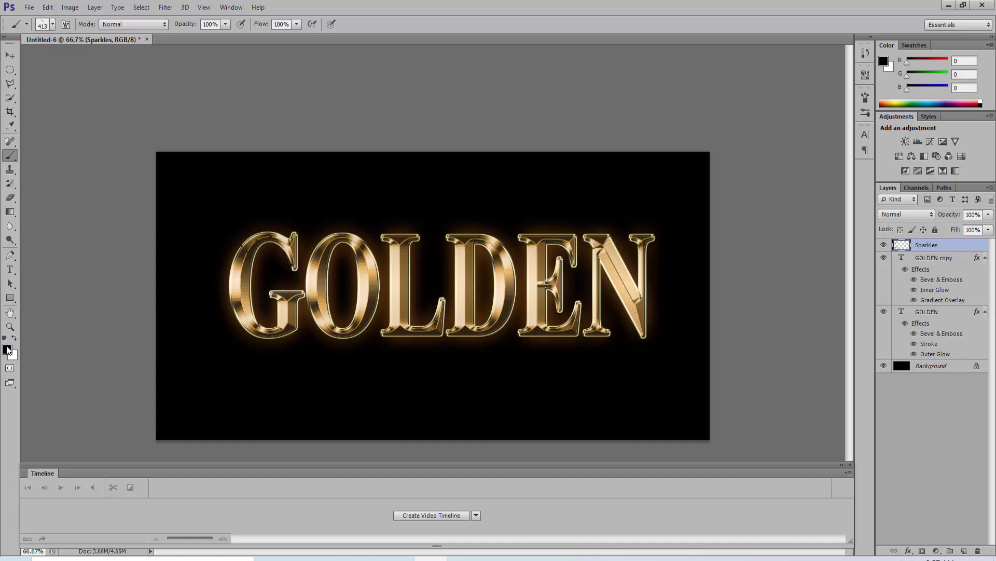
- Choose pale yellow #F1F491 as the foreground colour for the sparkle brush
click(7, 350)
drag(505, 222, 503, 267)
click(484, 158)
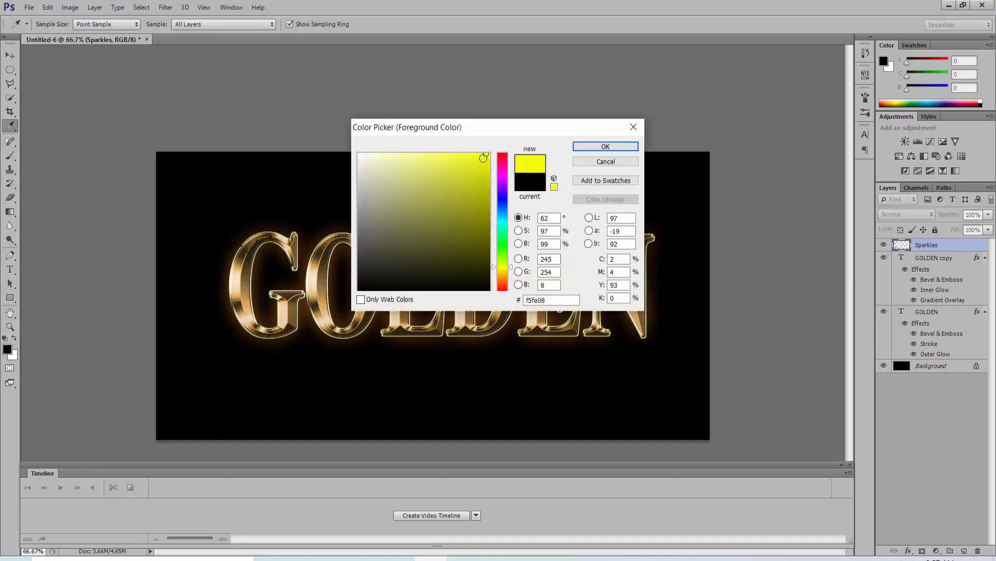
click(411, 158)
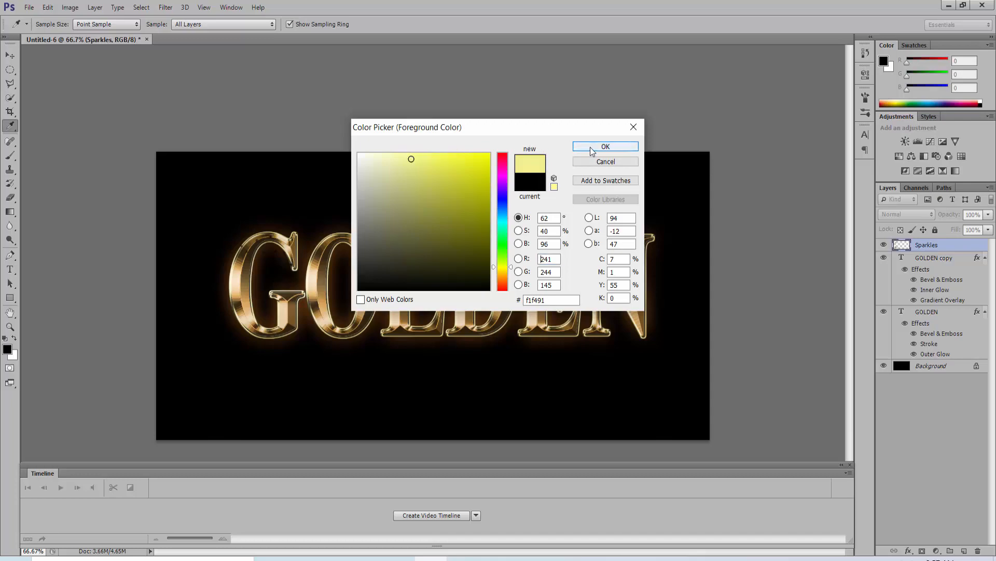